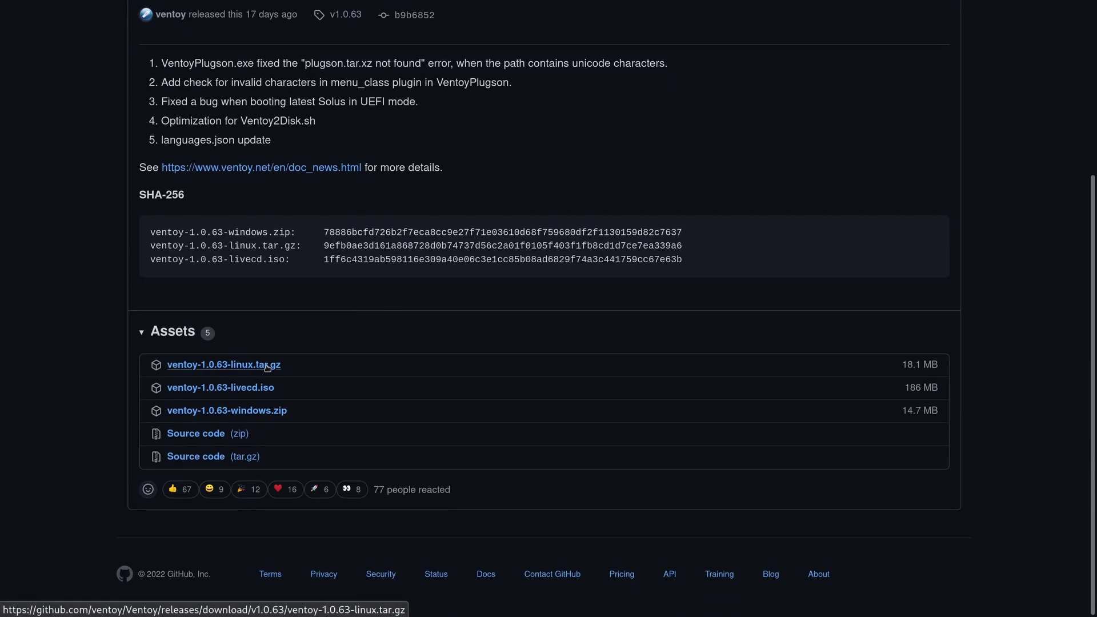
# Step: Download the ventoy-1.0.63-linux.tar.gz release asset and save the file to disk
pyautogui.click(267, 366)
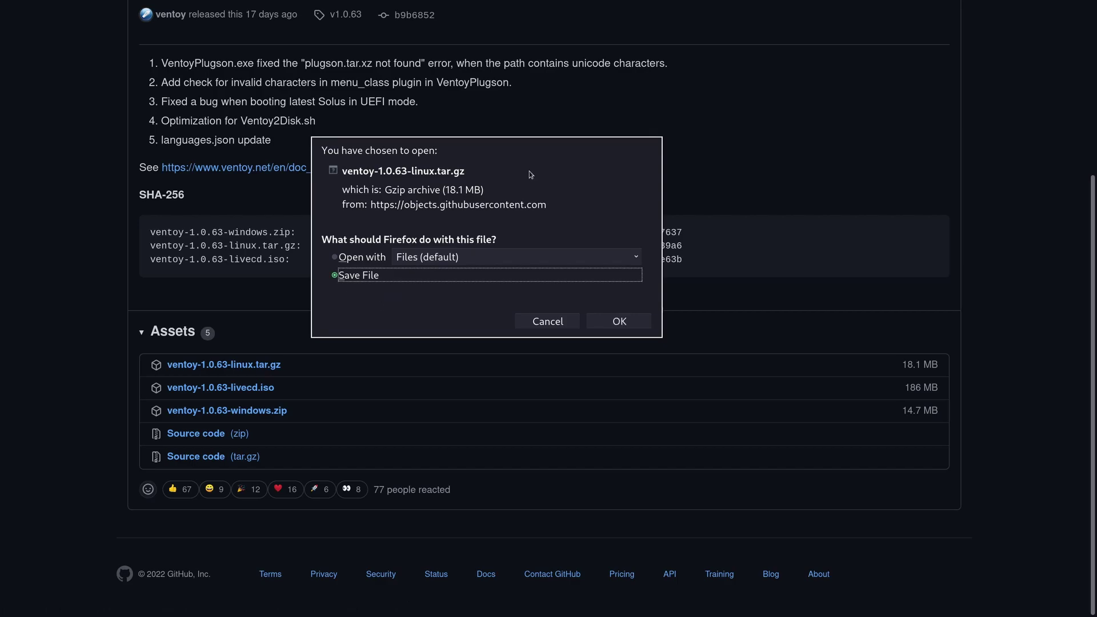
pyautogui.moveTo(554, 173); pyautogui.dragTo(604, 205)
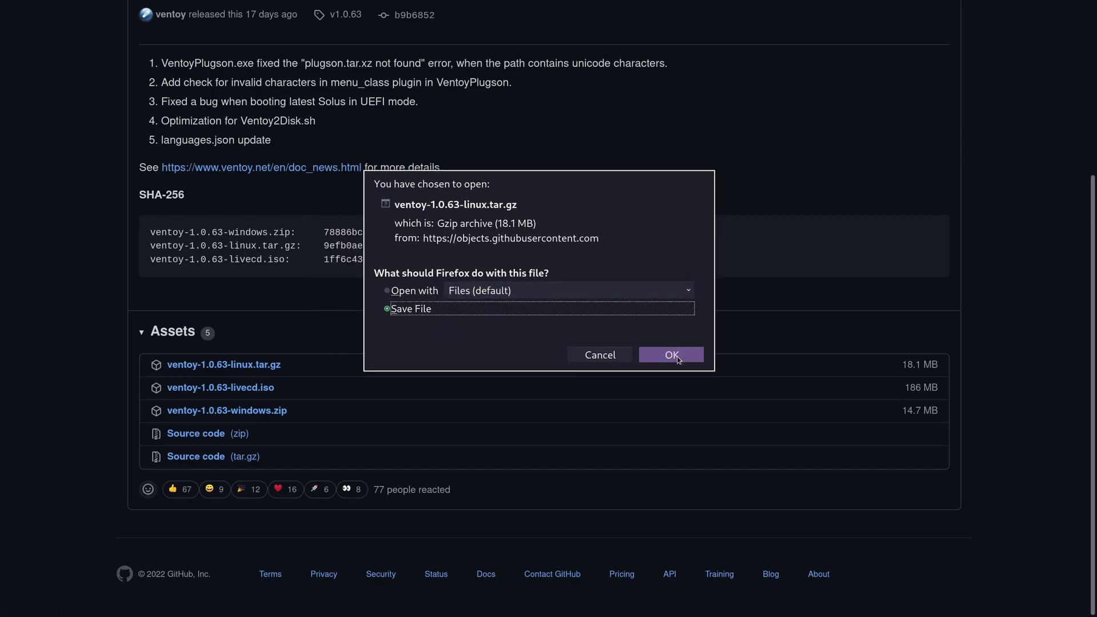
pyautogui.click(677, 357)
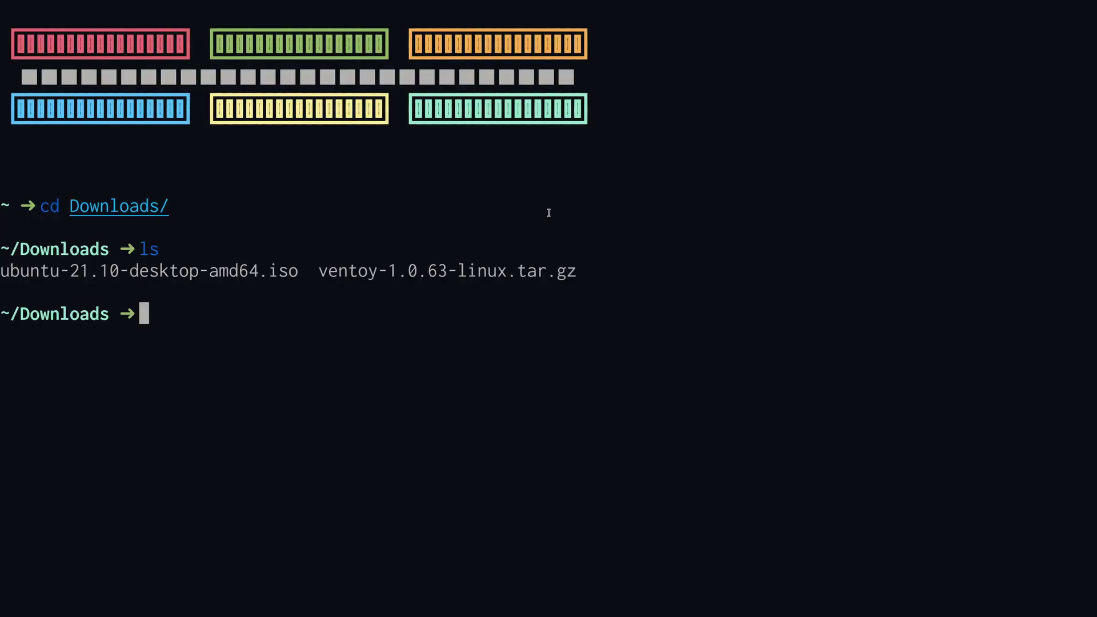
# Step: Extract ventoy-1.0.63-linux.tar.gz in the Downloads folder with tar -xvzf and list the folder's contents
pyautogui.doubleClick(441, 273)
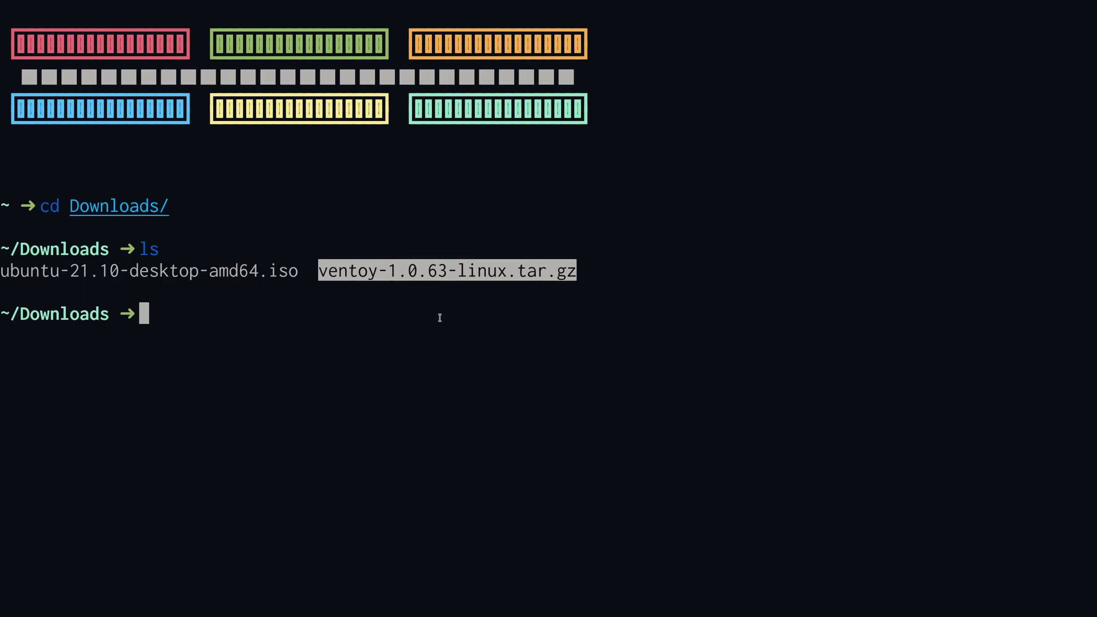
pyautogui.write('tar -')
pyautogui.press('Right')
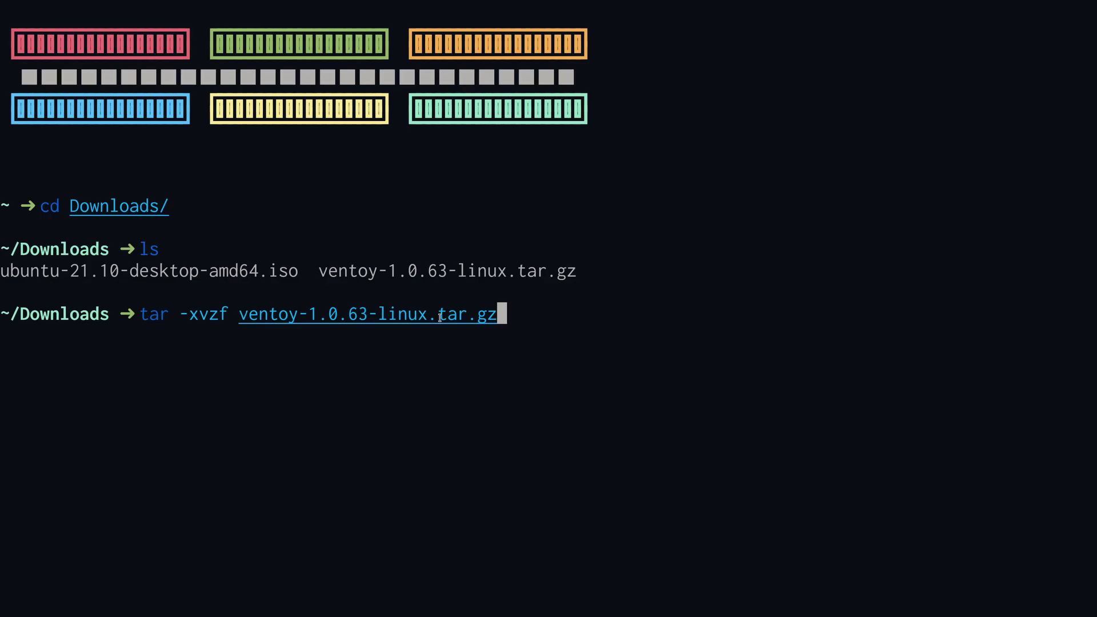
pyautogui.press('Return')
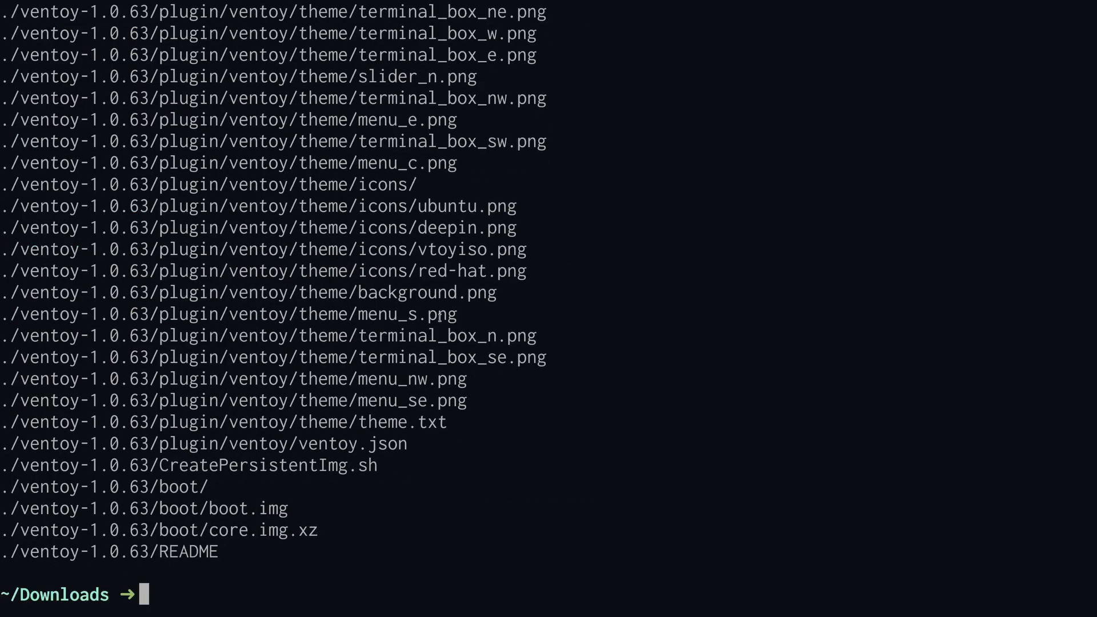
pyautogui.write('ls')
pyautogui.press('Return')
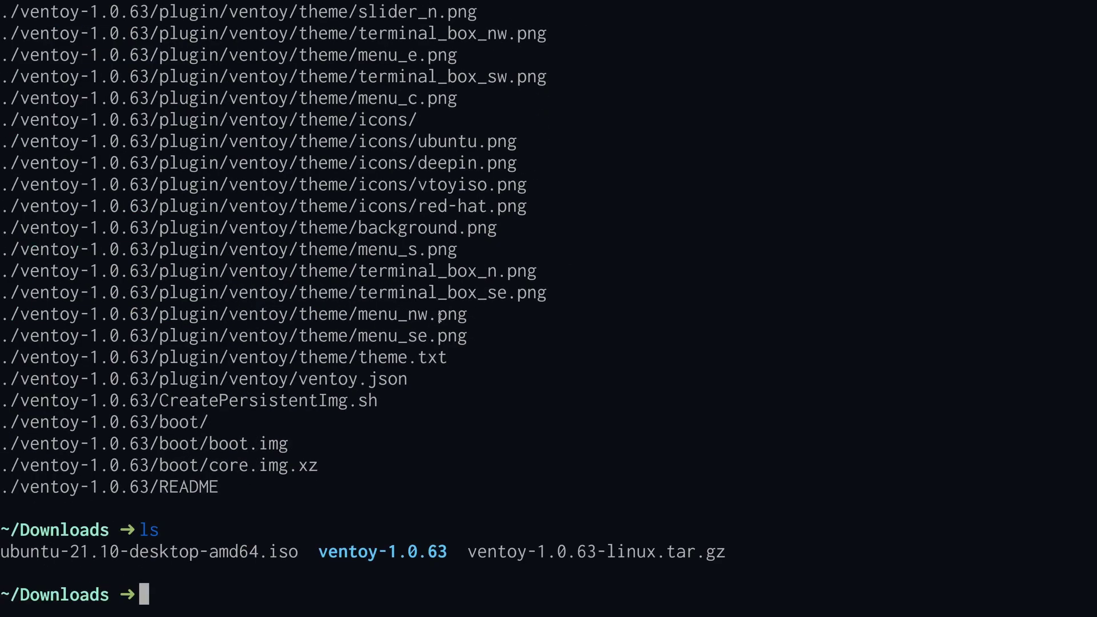
# Step: Change into the extracted ventoy-1.0.63 directory and list its files
pyautogui.doubleClick(394, 551)
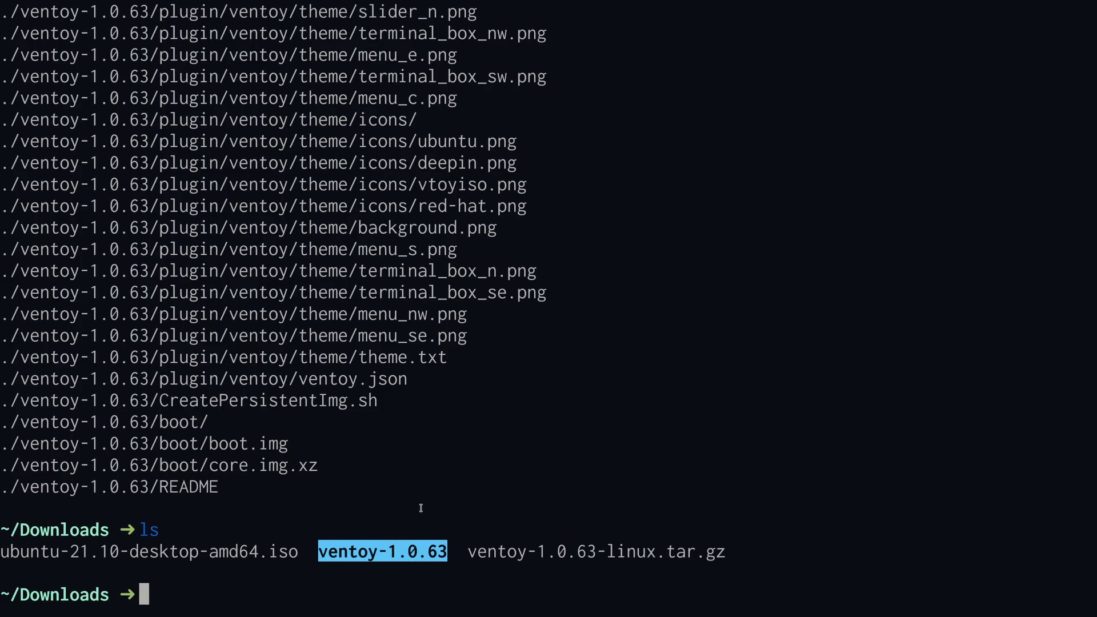
pyautogui.write('cd ven')
pyautogui.press('Tab')
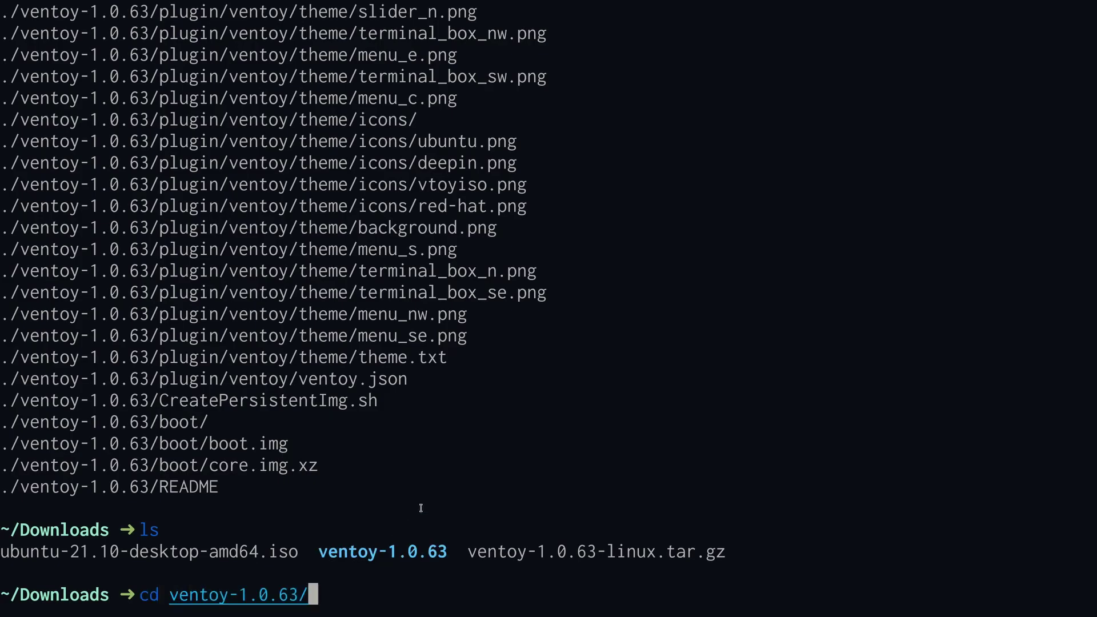
pyautogui.press('Return')
pyautogui.write('ls')
pyautogui.press('Return')
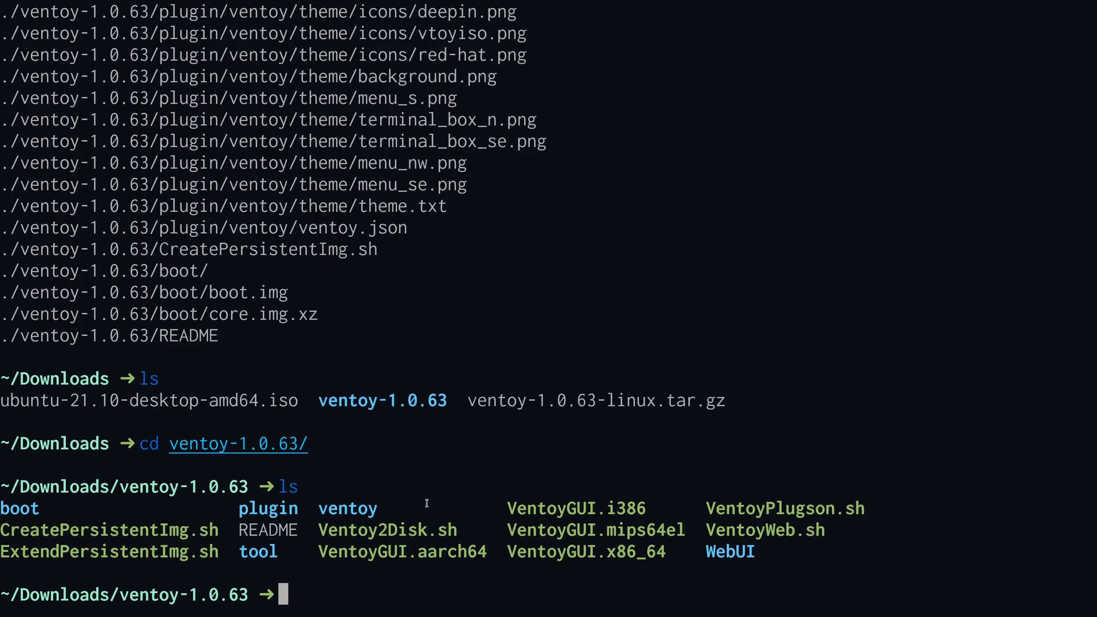
# Step: Examine the Ventoy2Disk.sh, VentoyGUI.x86_64 and VentoyWeb.sh entries in the directory listing
pyautogui.doubleClick(402, 532)
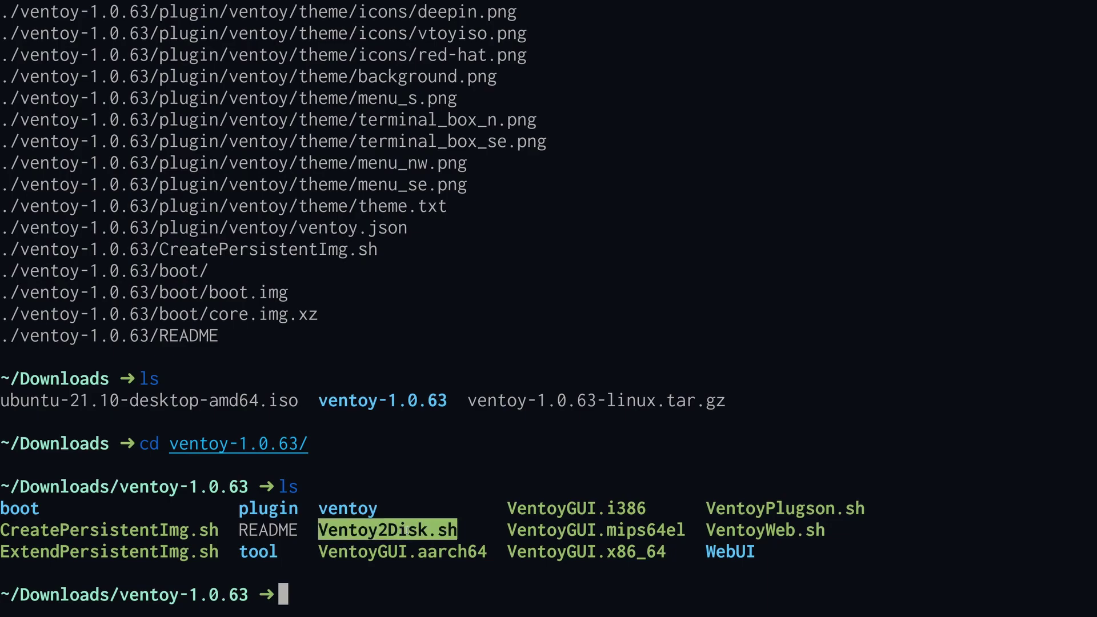
pyautogui.doubleClick(558, 551)
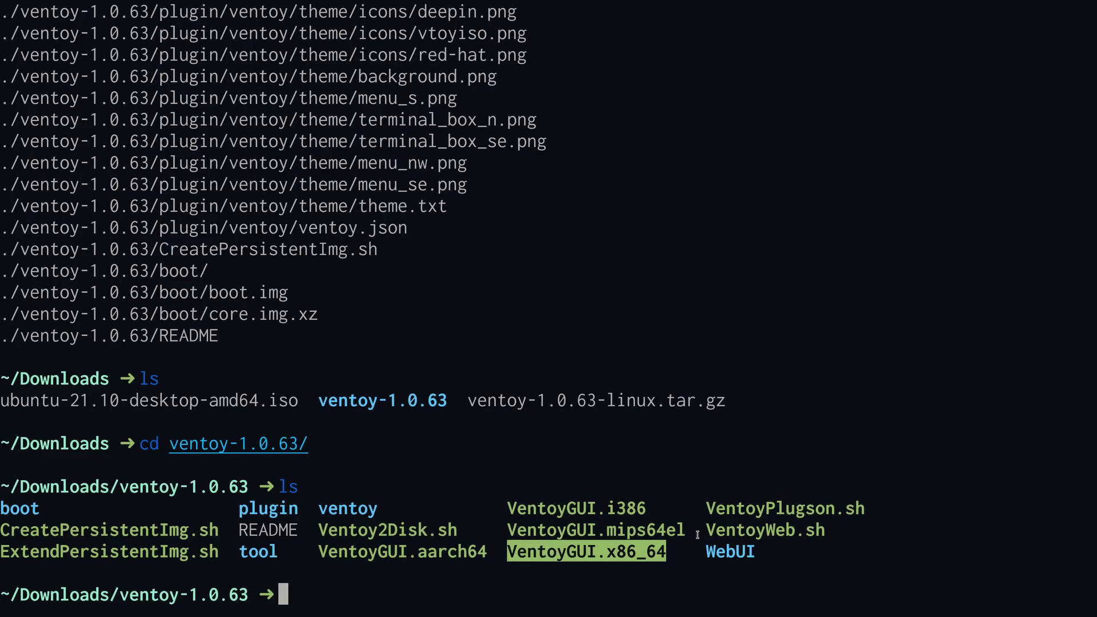
pyautogui.doubleClick(733, 531)
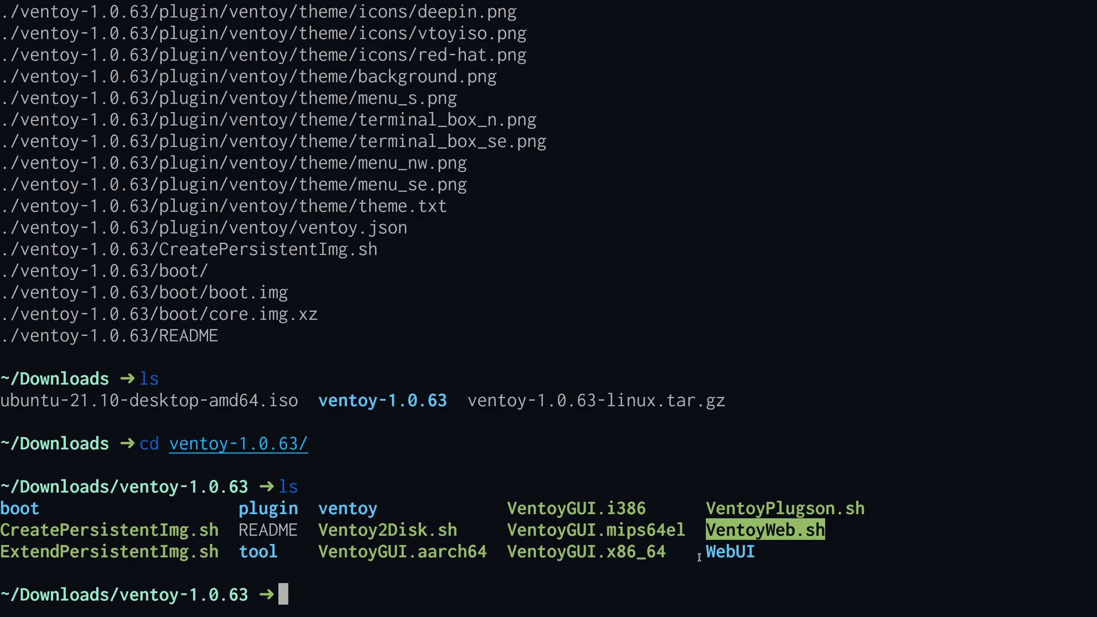
pyautogui.click(618, 588)
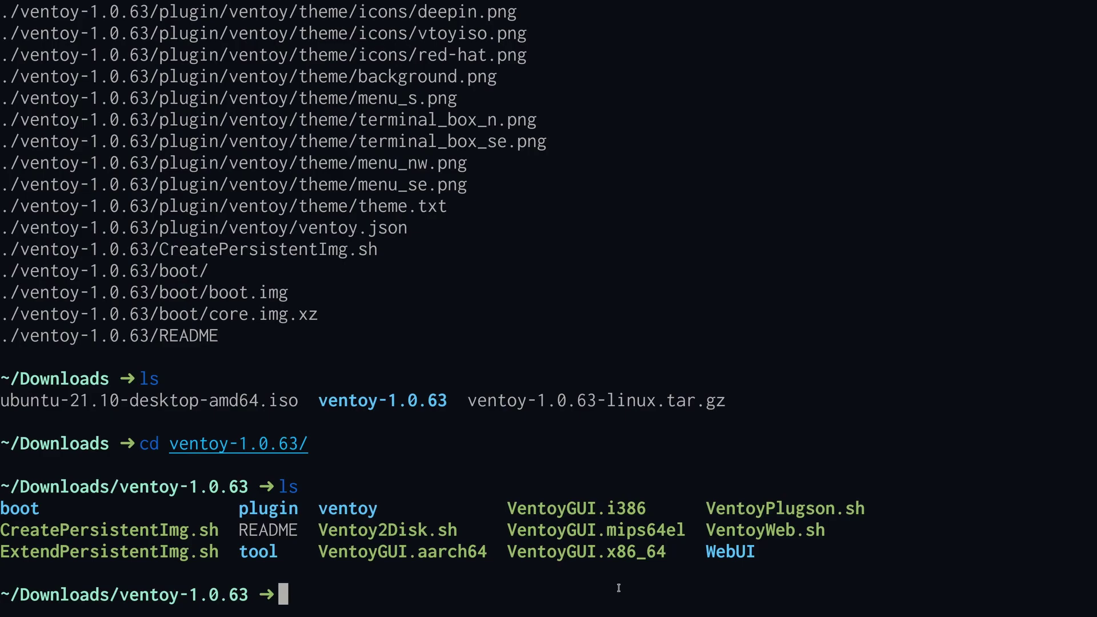
# Step: List the system's disks with sudo fdisk -l, entering the sudo password, and inspect the NVMe and USB disk entries
pyautogui.write('sudo fd')
pyautogui.press('Right')
pyautogui.press('Return')
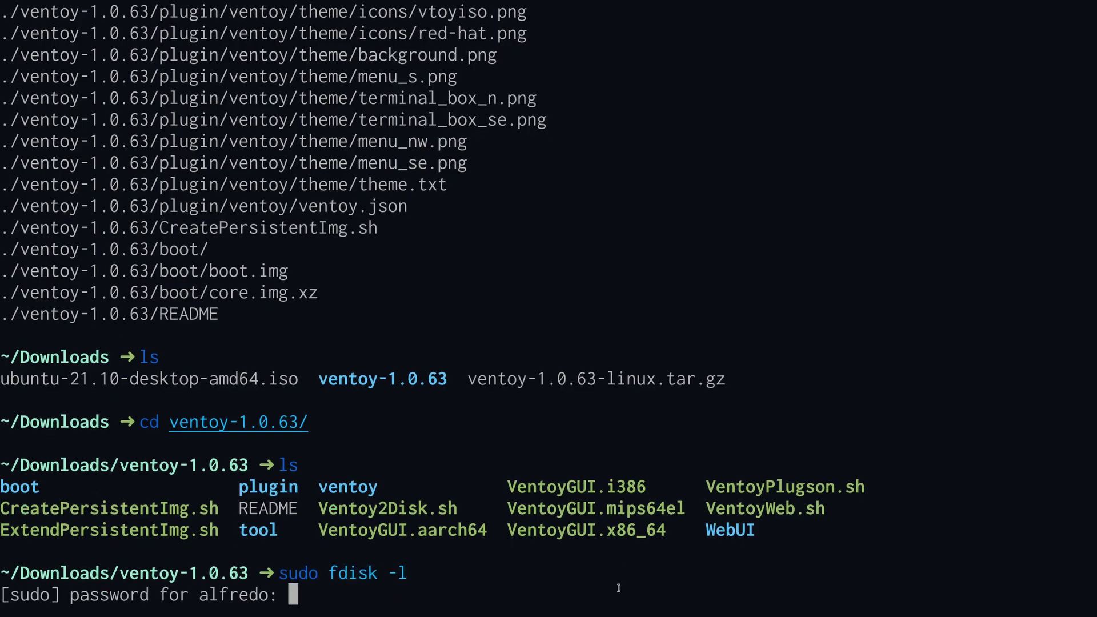
pyautogui.press('Return')
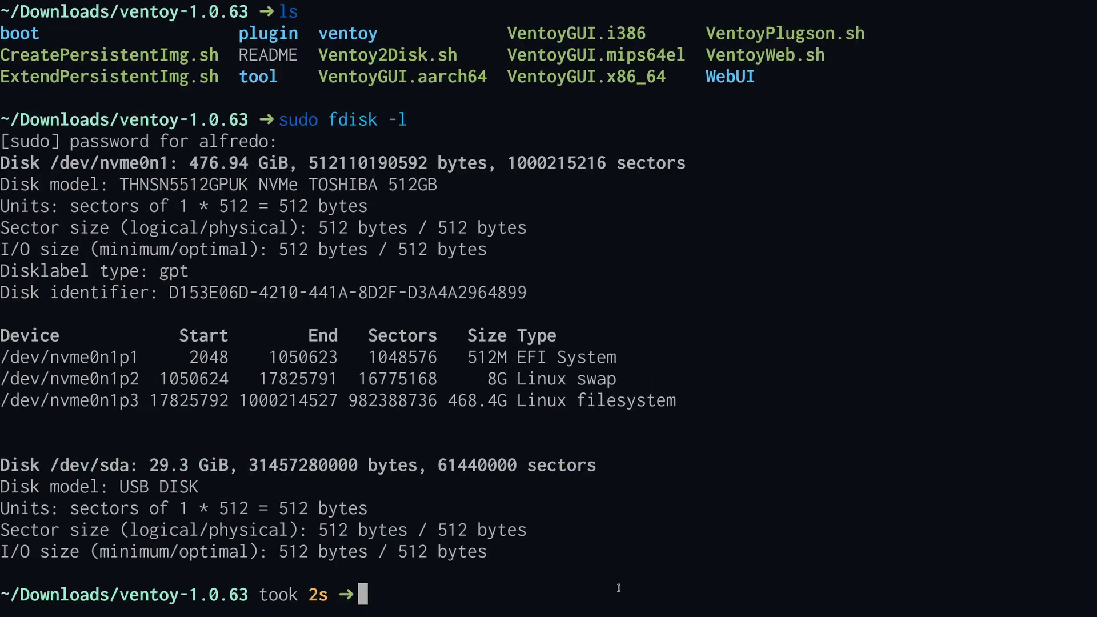
pyautogui.tripleClick(123, 163)
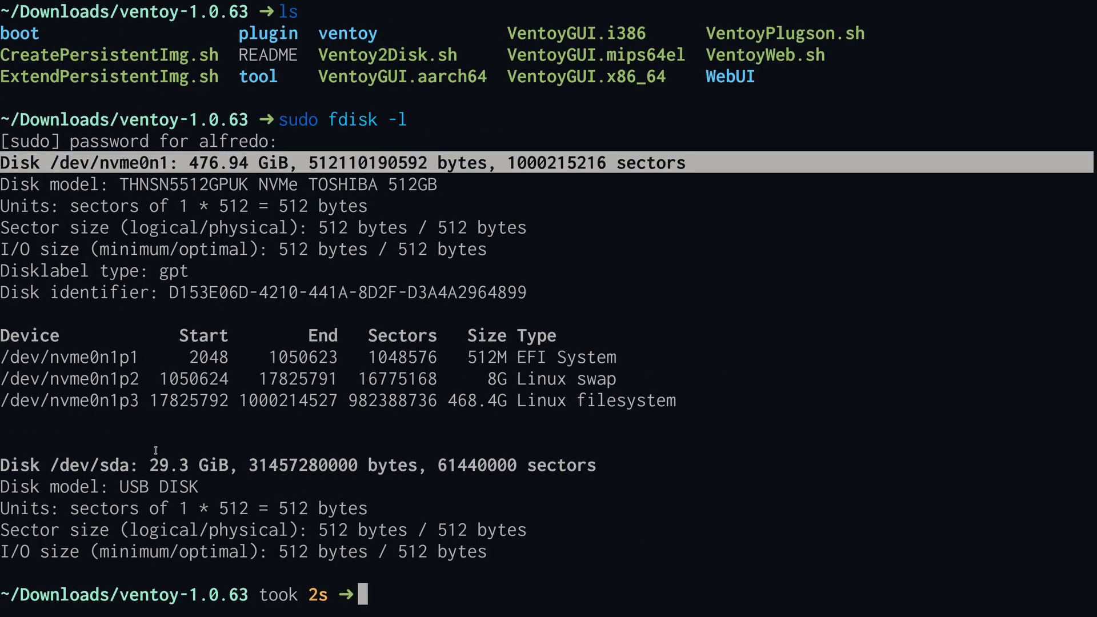
pyautogui.tripleClick(133, 467)
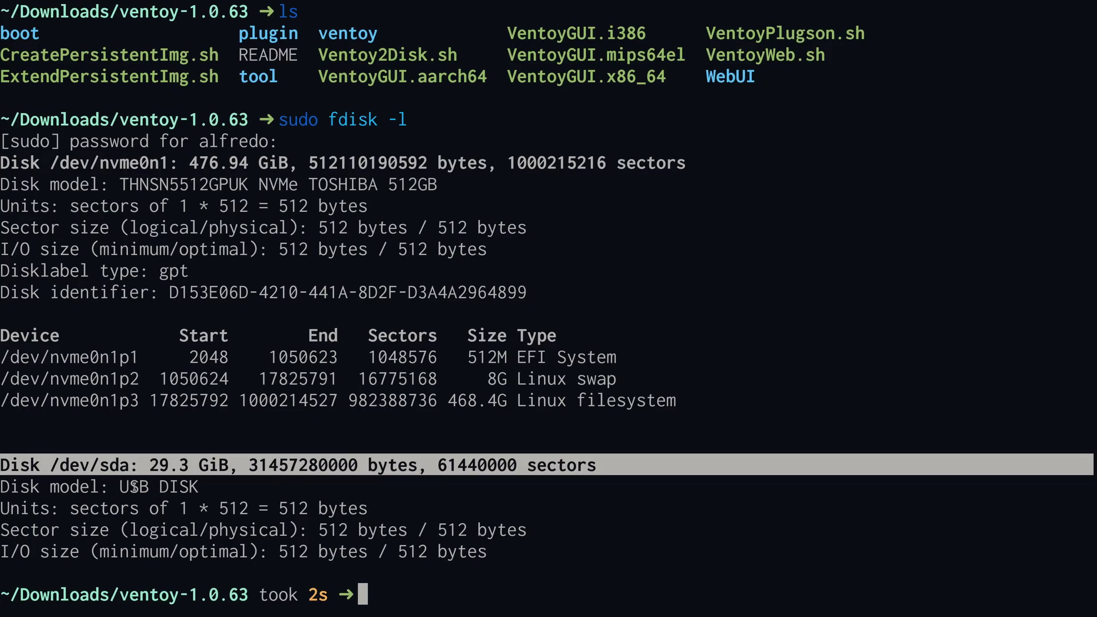
pyautogui.click(201, 487)
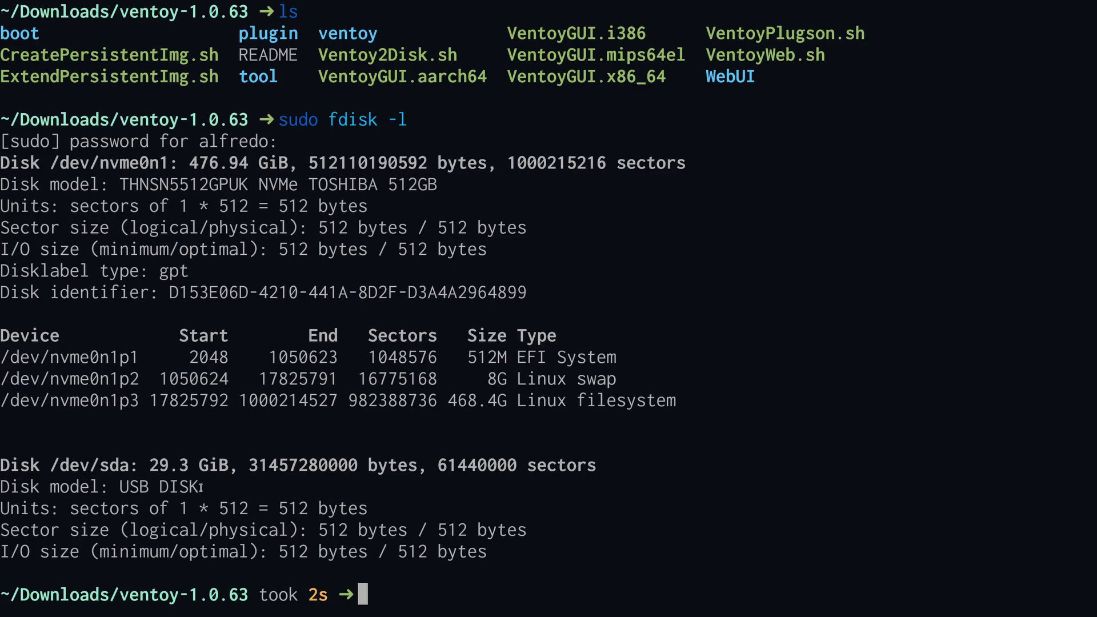
# Step: Run sudo fdisk -l again and check the model and device path of the NVMe disk
pyautogui.press('Up')
pyautogui.press('Return')
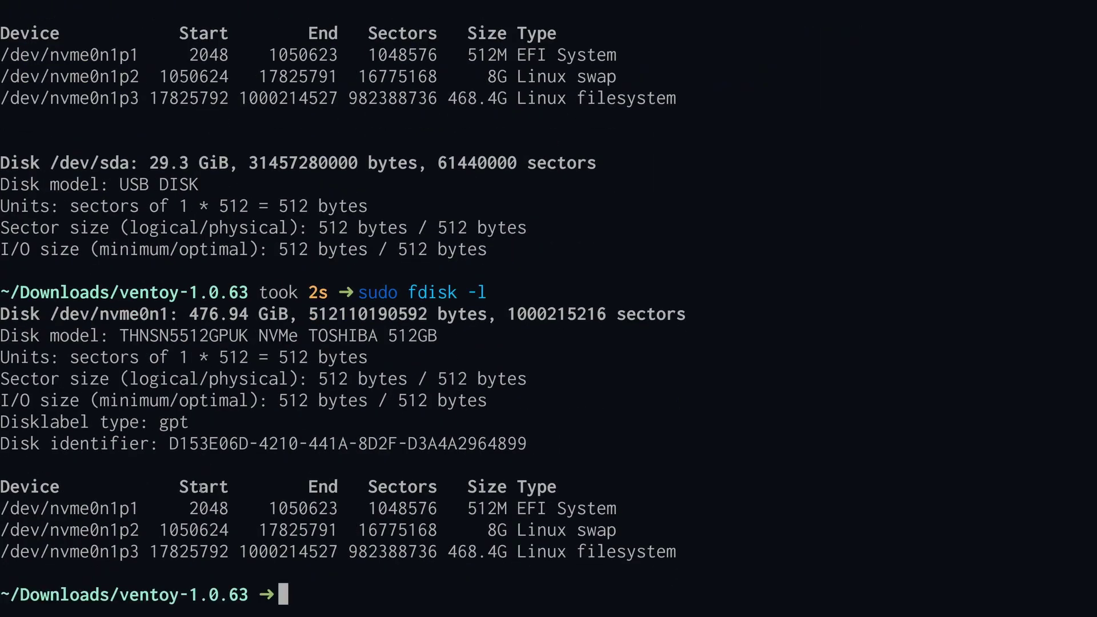
pyautogui.tripleClick(179, 335)
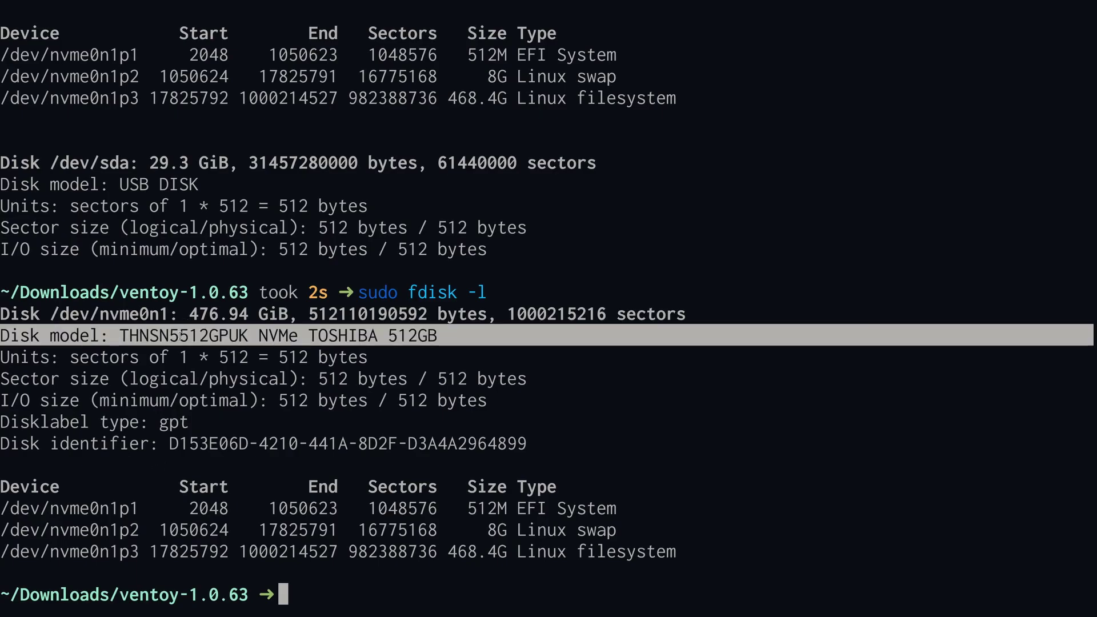
pyautogui.tripleClick(154, 314)
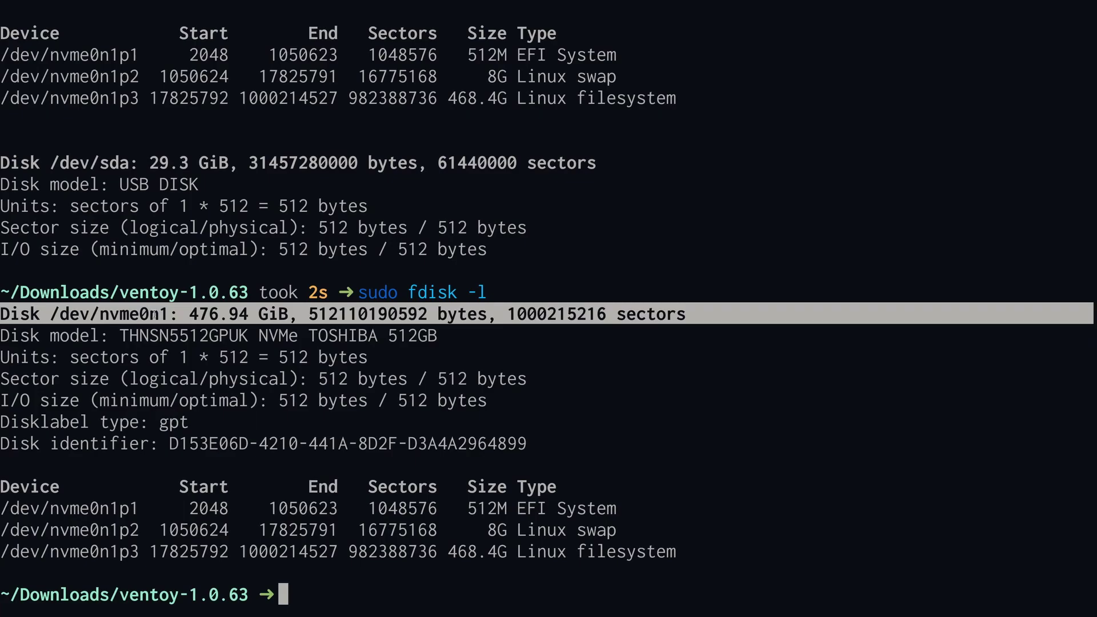
# Step: Repeat sudo fdisk -l and highlight the USB disk's device path, /dev/sda
pyautogui.press('Up')
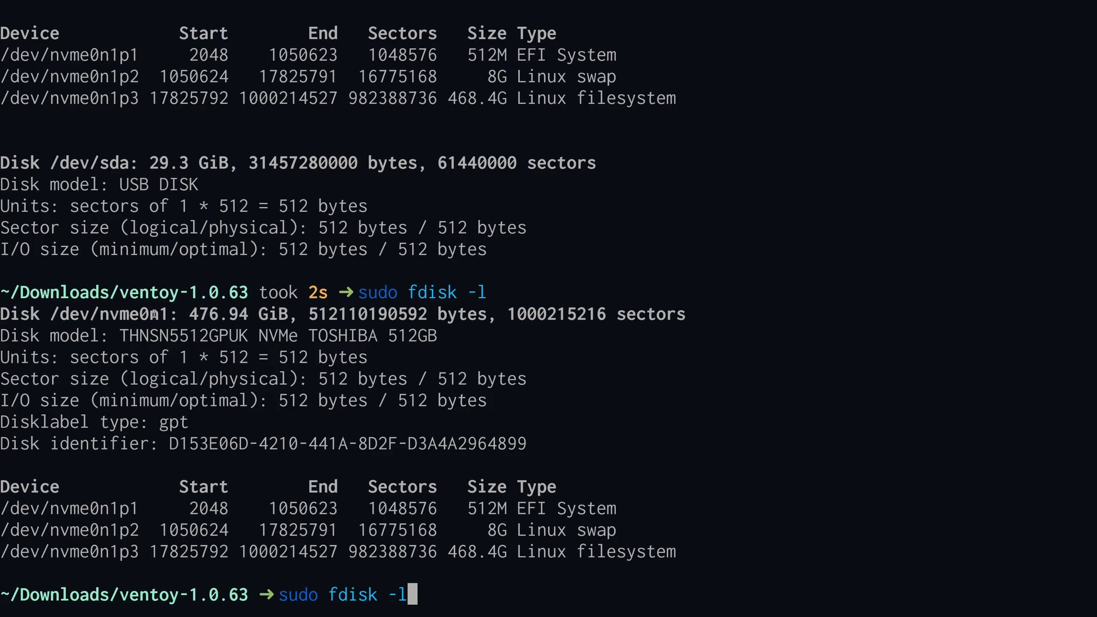
pyautogui.press('Return')
pyautogui.tripleClick(150, 465)
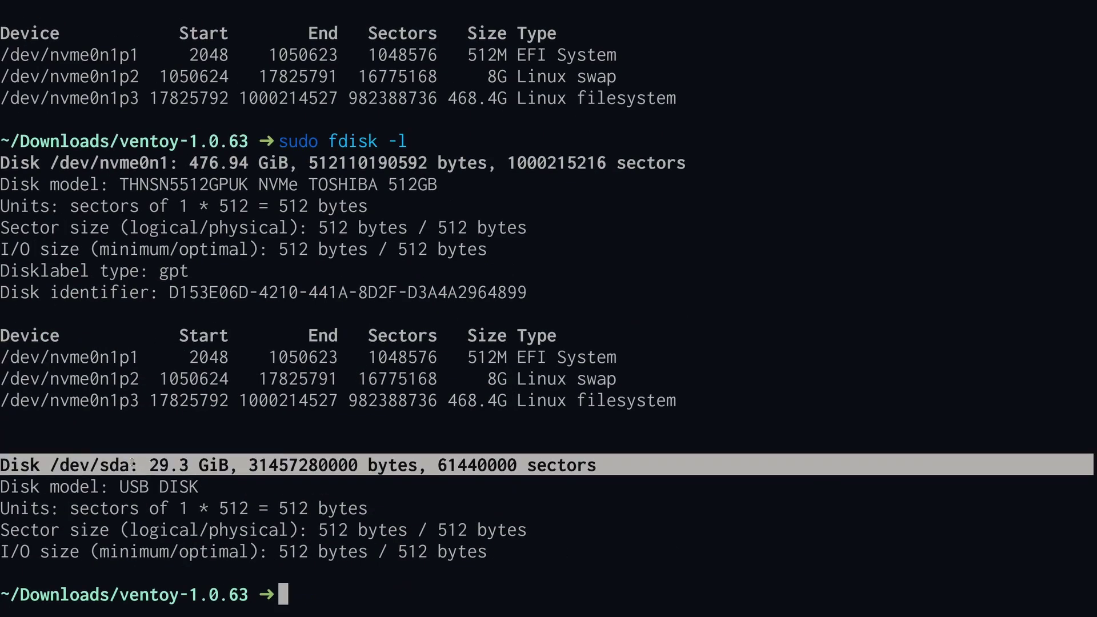
pyautogui.click(132, 464)
pyautogui.moveTo(126, 465); pyautogui.dragTo(53, 465)
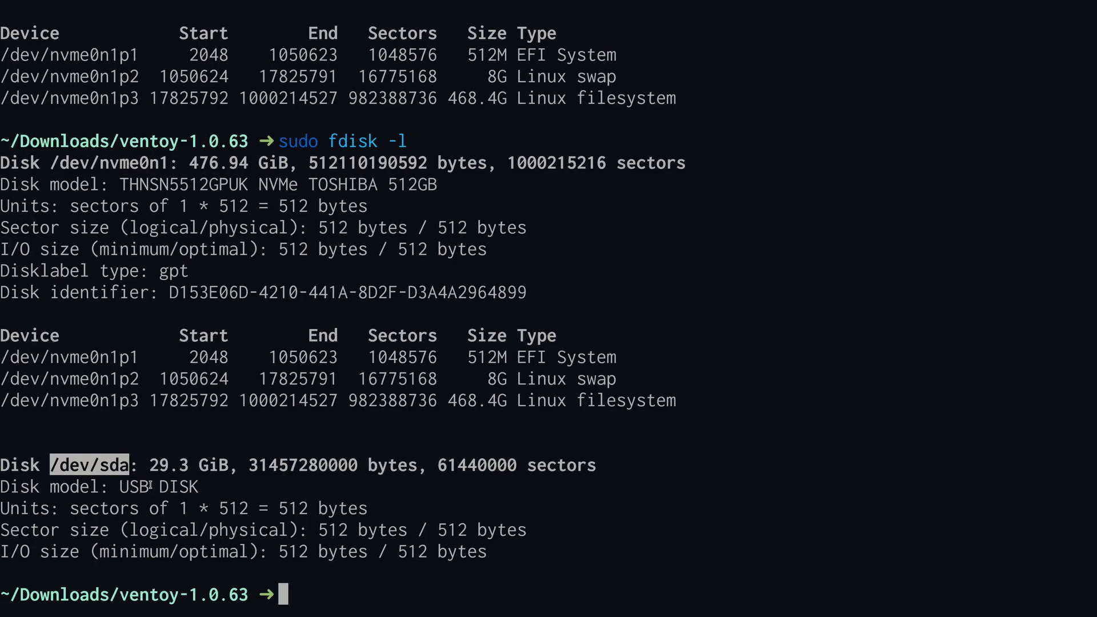
# Step: List the Ventoy files and launch the installation onto the USB disk with sudo ./Ventoy2Disk.sh -i /dev/sda
pyautogui.write('ls')
pyautogui.press('Return')
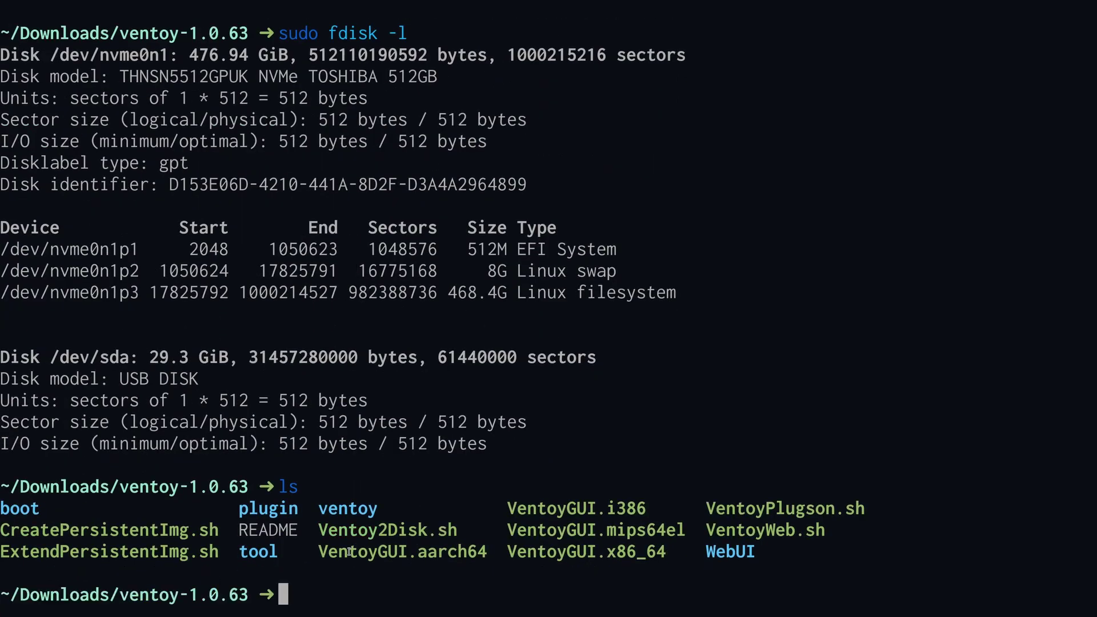
pyautogui.doubleClick(374, 536)
pyautogui.write('sudo ')
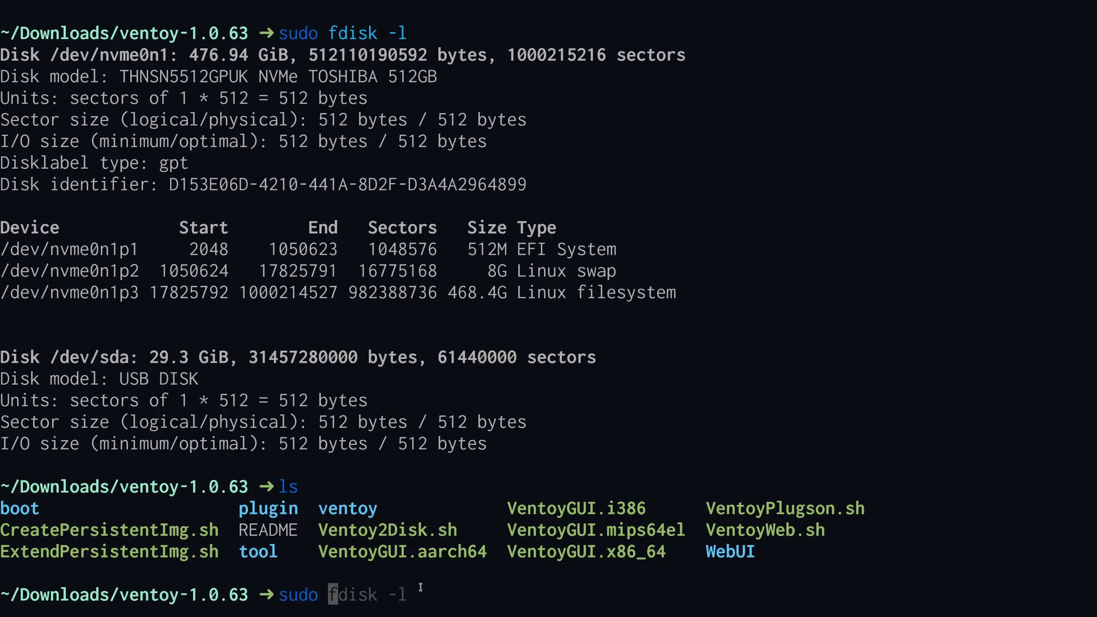
pyautogui.write('./Ve')
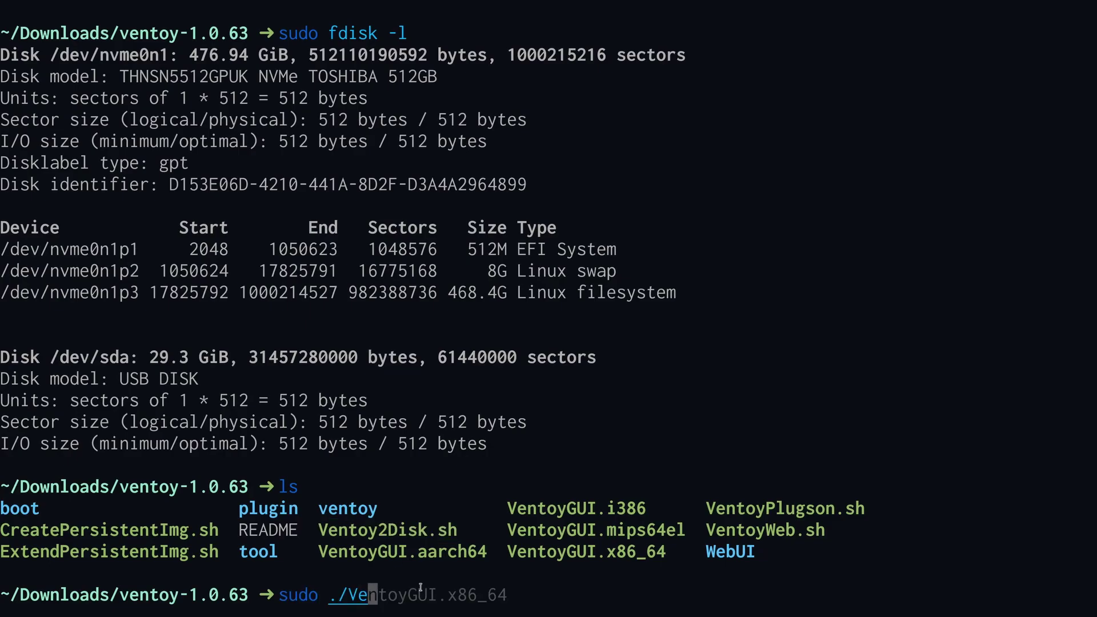
pyautogui.write('ntoy2D')
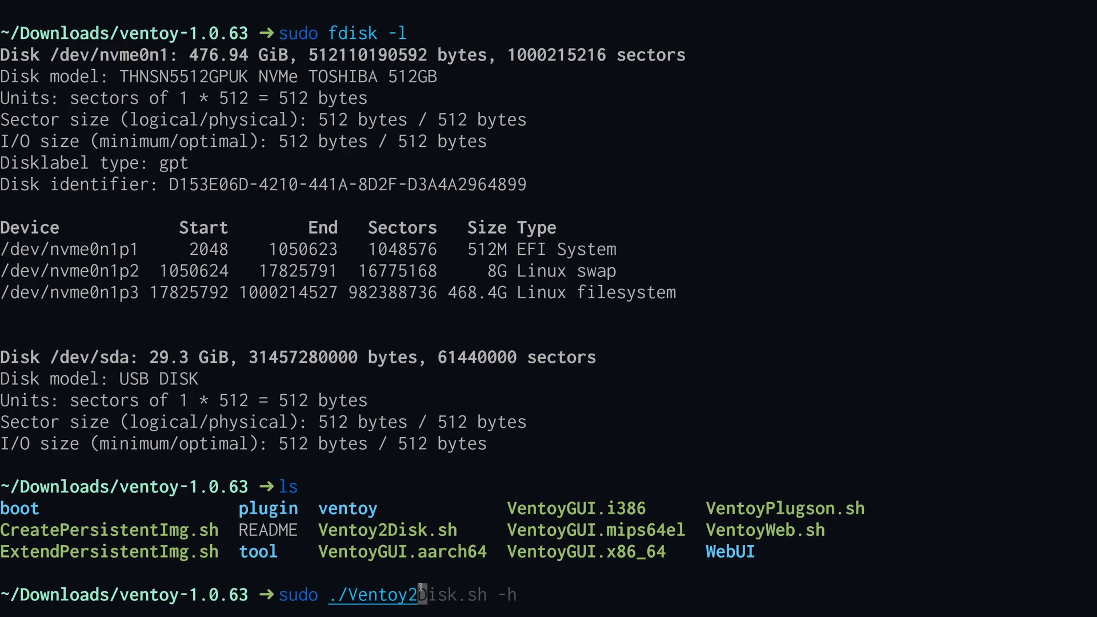
pyautogui.press('Tab')
pyautogui.write('-i')
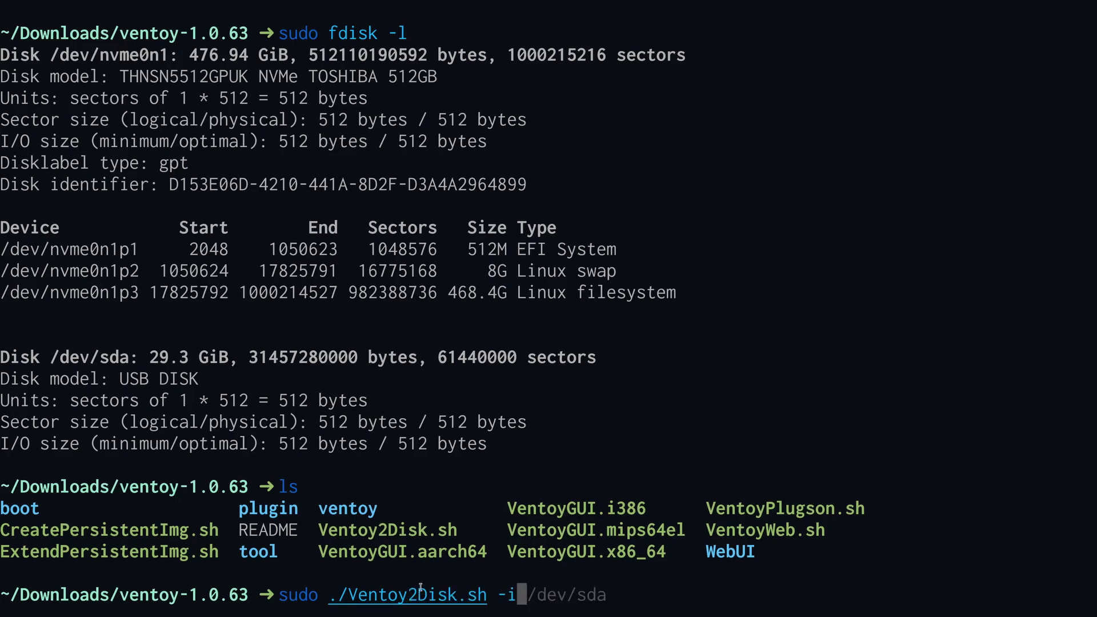
pyautogui.press('Right')
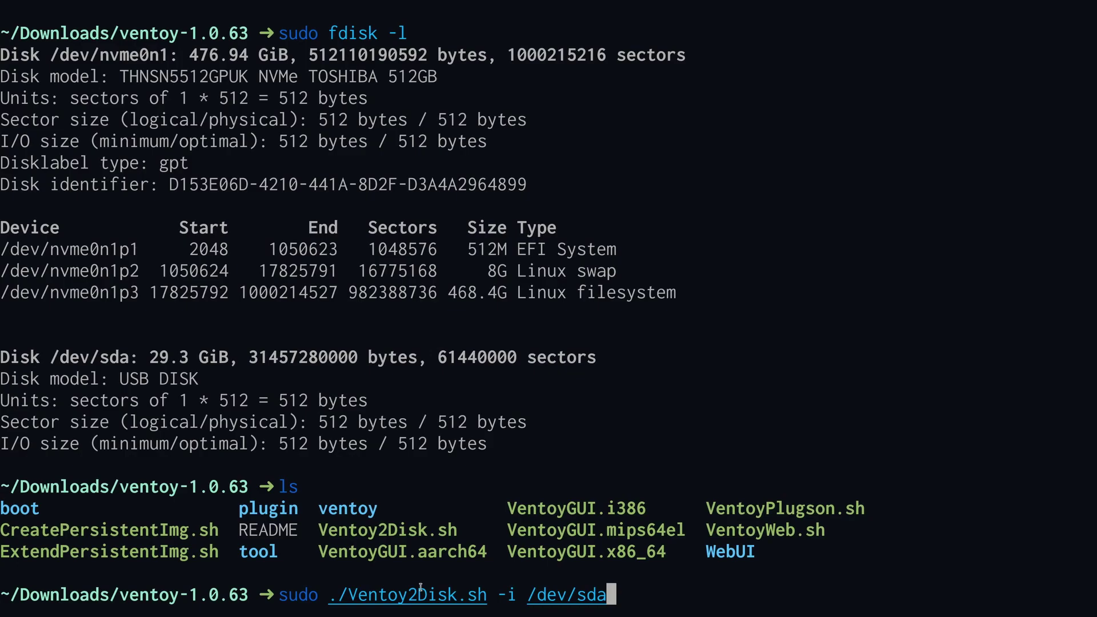
pyautogui.press('Return')
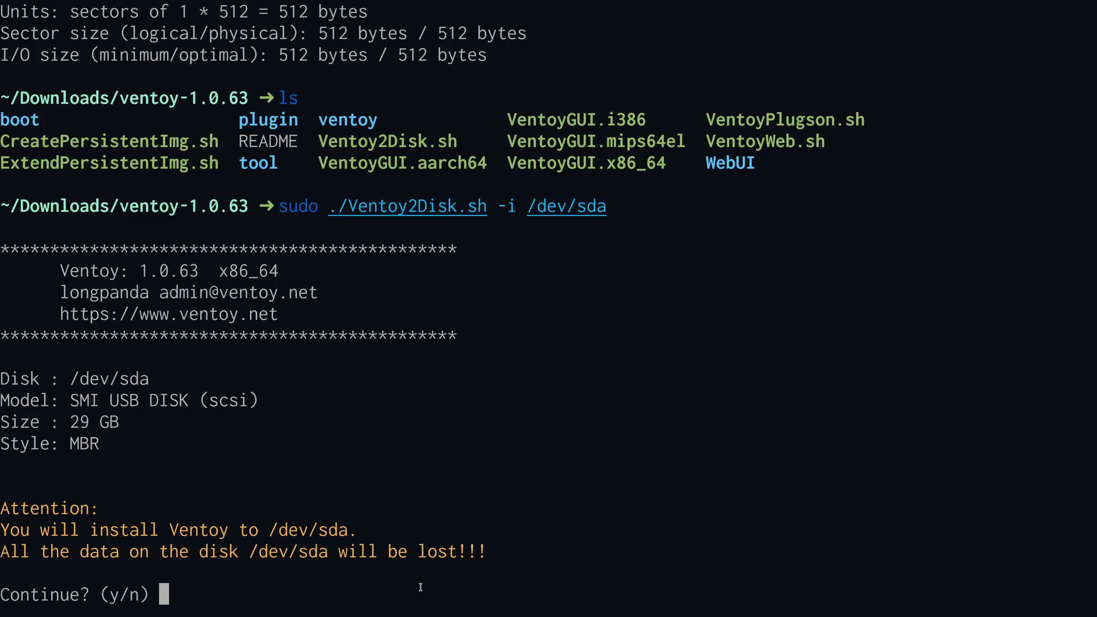
# Step: Answer y to both data-loss confirmations to install Ventoy on /dev/sda
pyautogui.write('y')
pyautogui.press('Return')
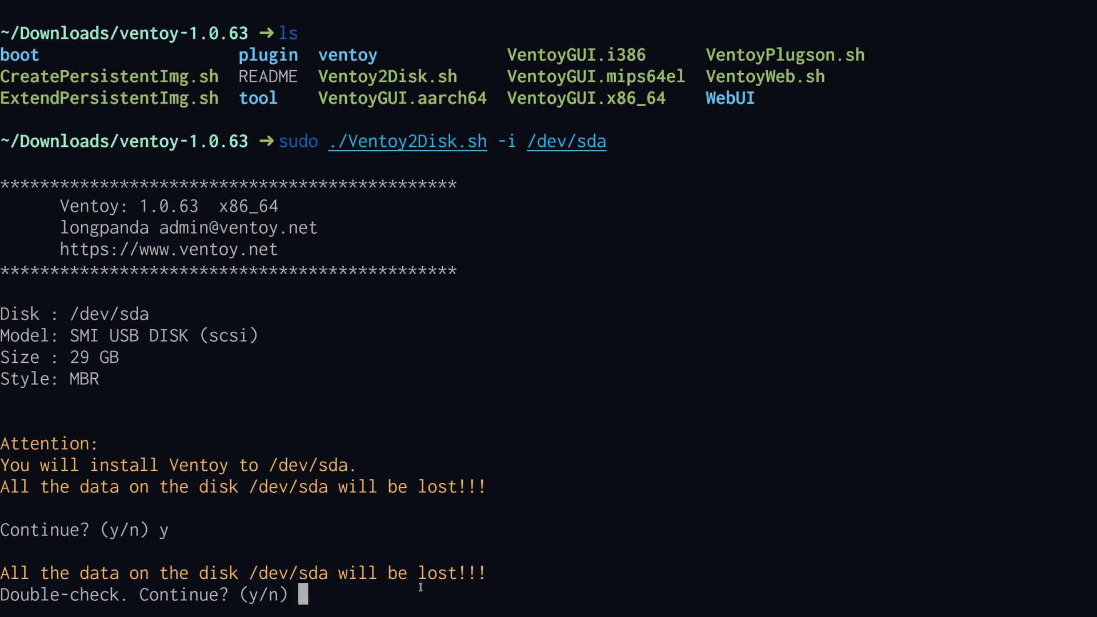
pyautogui.write('y')
pyautogui.press('Return')
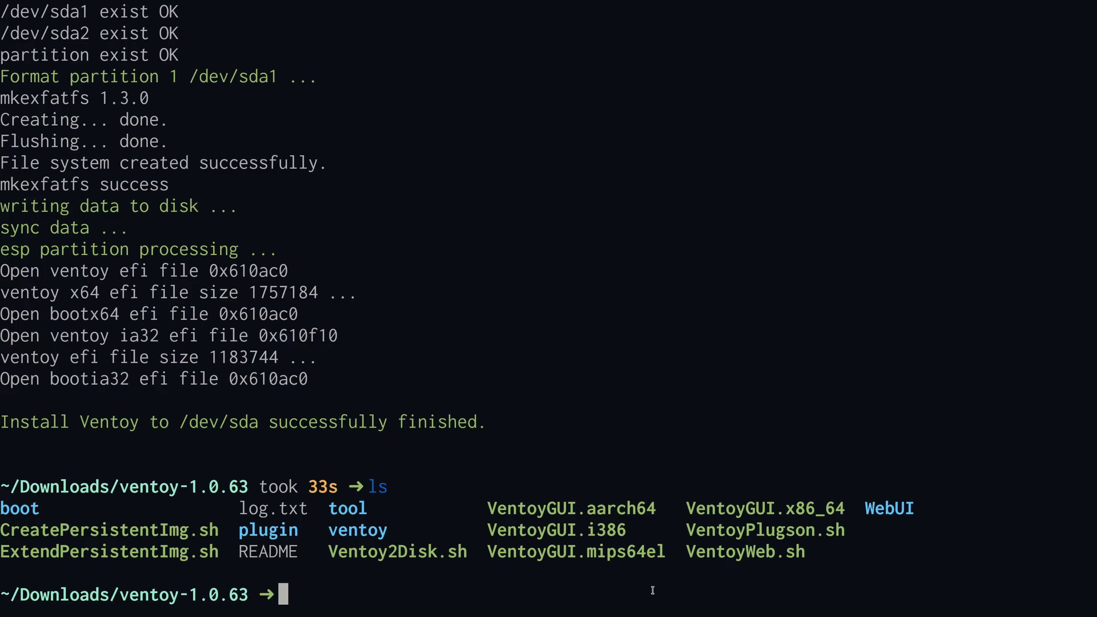
# Step: Launch Ventoy's graphical installer from the terminal with sudo ./VentoyGUI.x86_64
pyautogui.write('sudo')
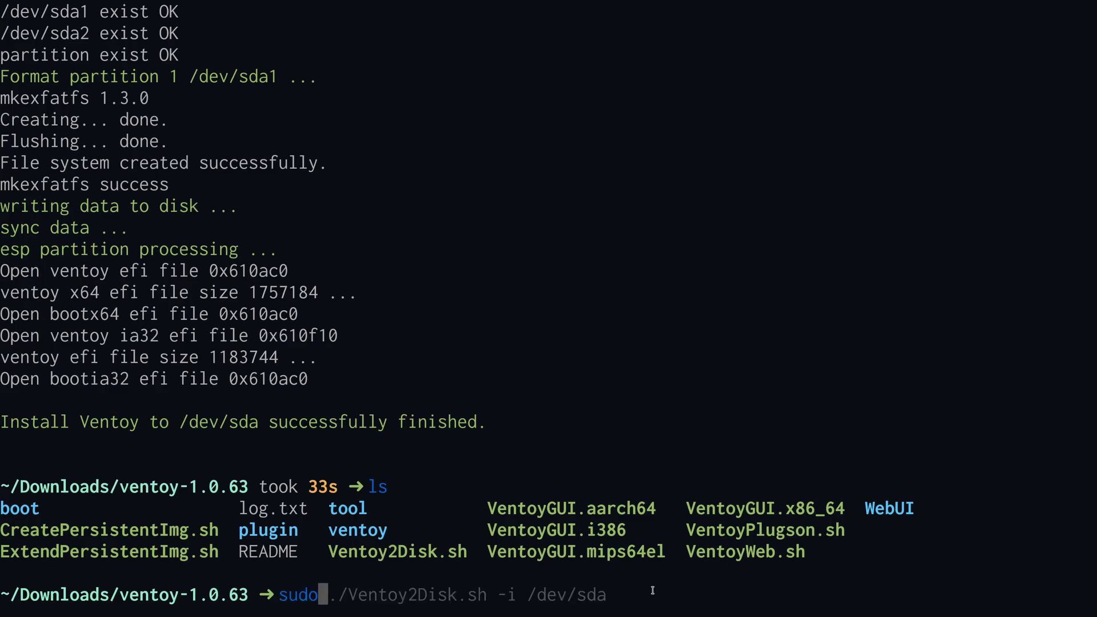
pyautogui.write(' ./VentoyG')
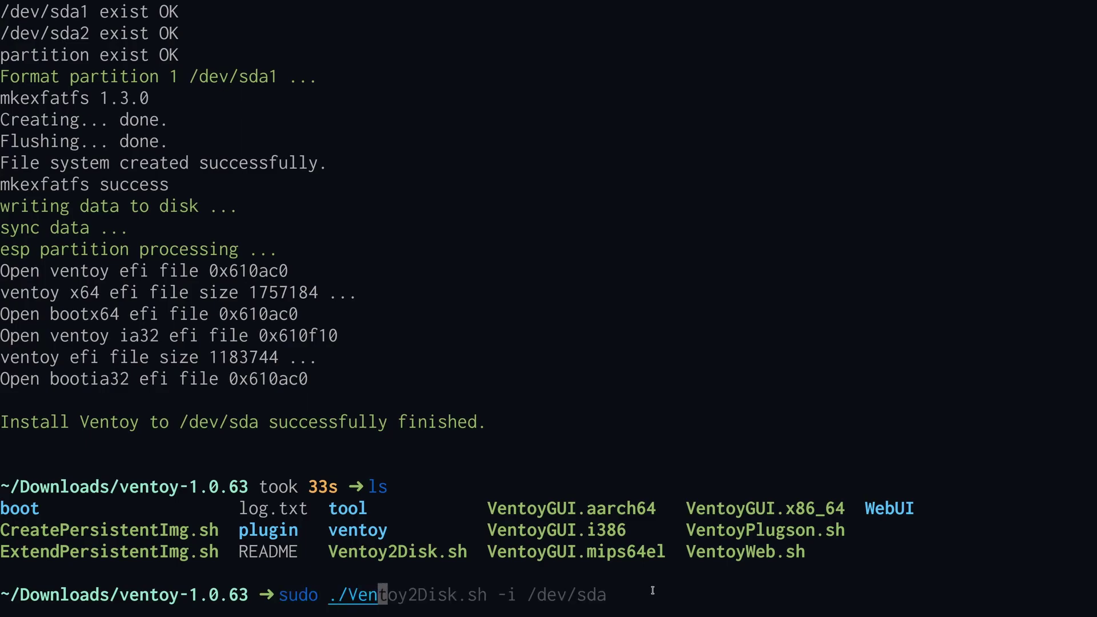
pyautogui.press('Right')
pyautogui.press('Return')
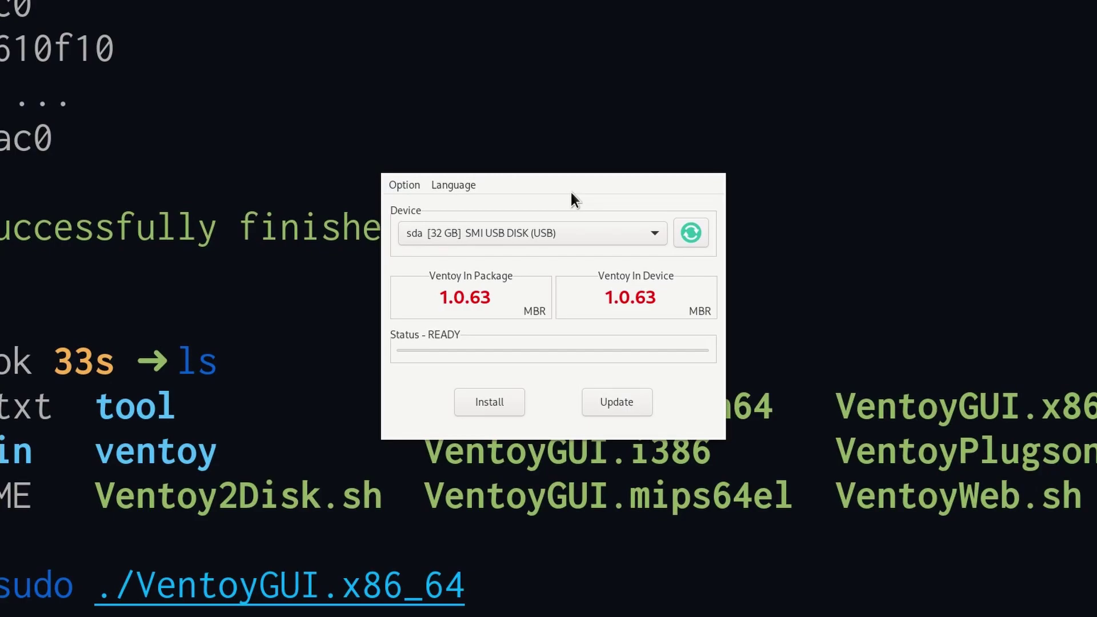
# Step: Choose sda [32 GB] SMI USB DISK in the graphical installer and install Ventoy on it, accepting both data-loss warnings
pyautogui.click(531, 232)
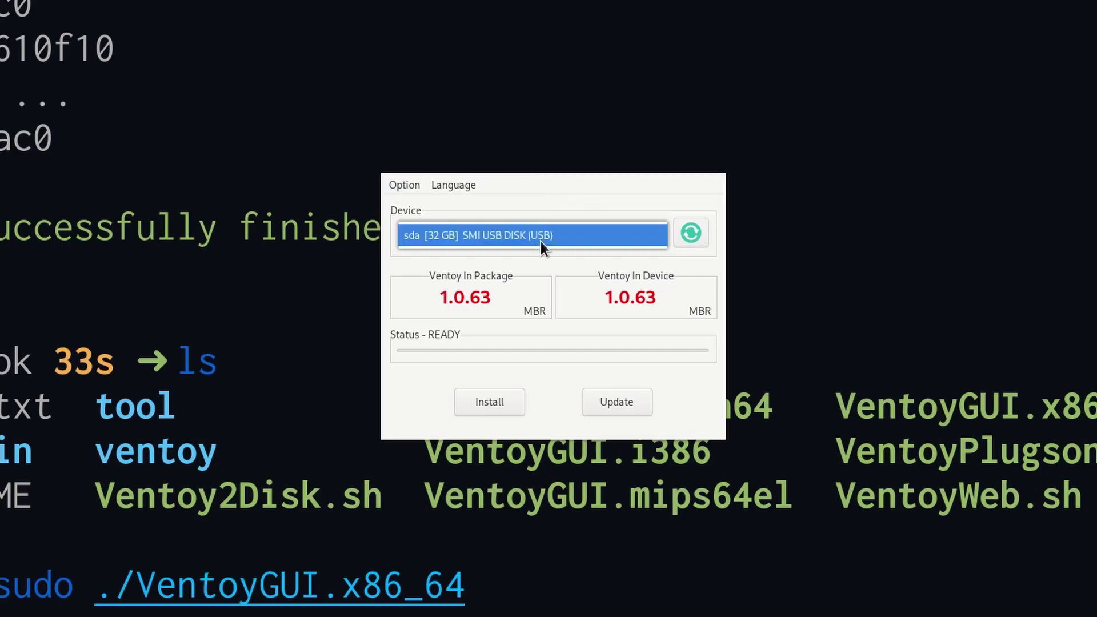
pyautogui.click(541, 241)
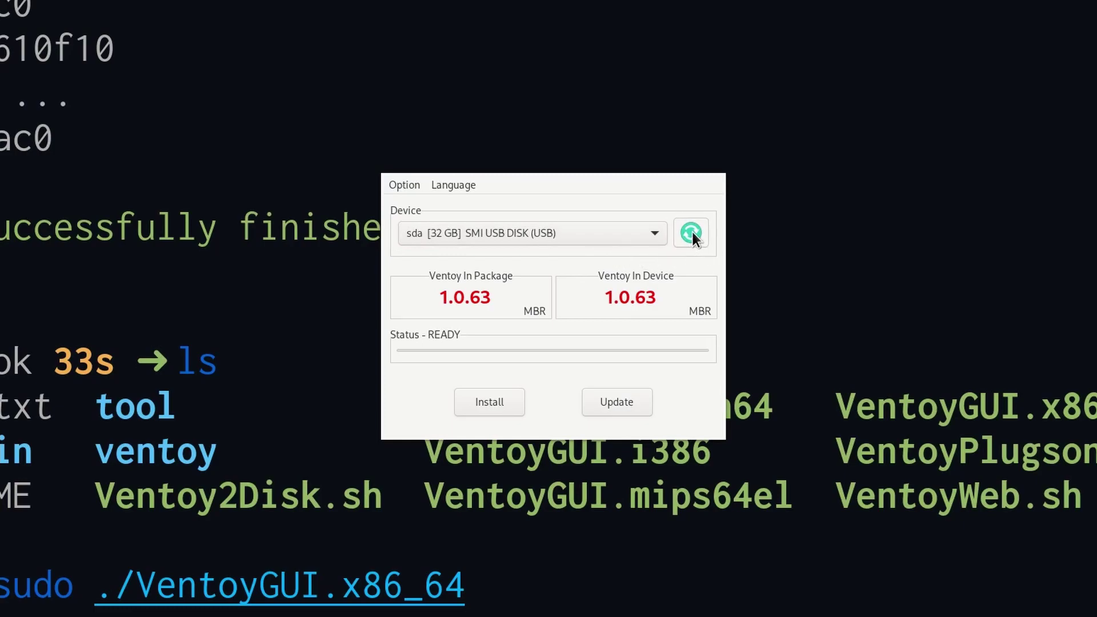
pyautogui.click(592, 226)
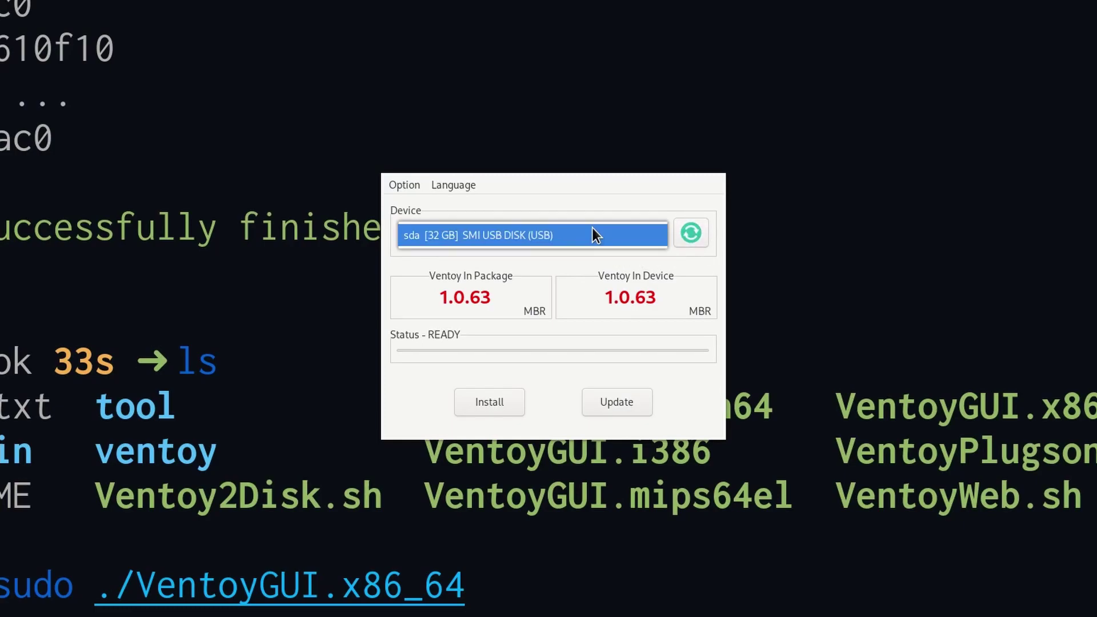
pyautogui.click(557, 232)
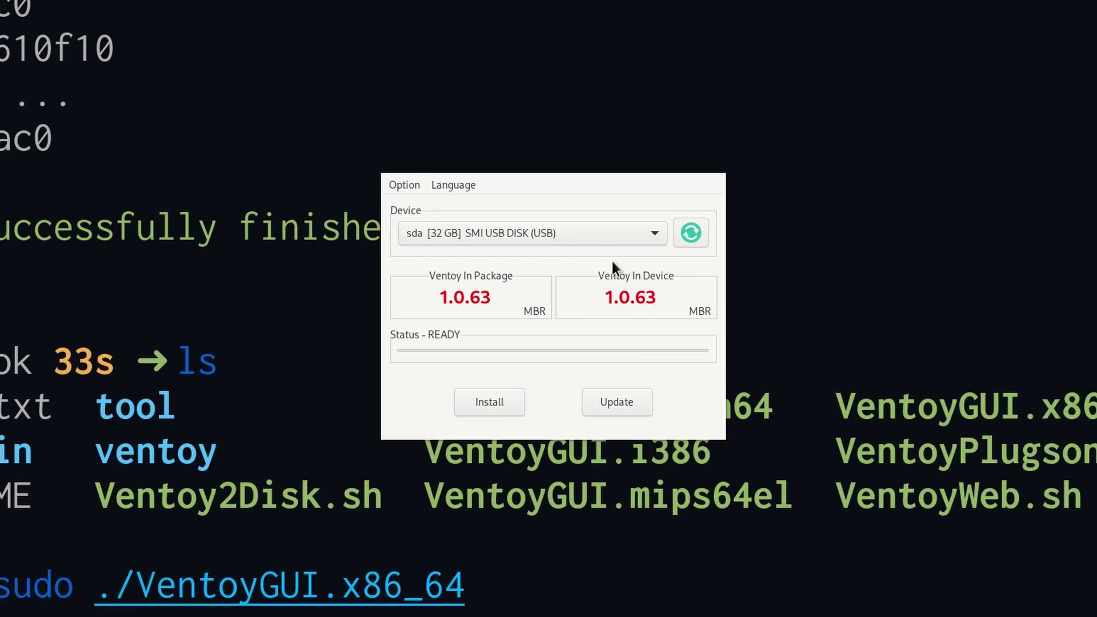
pyautogui.click(498, 396)
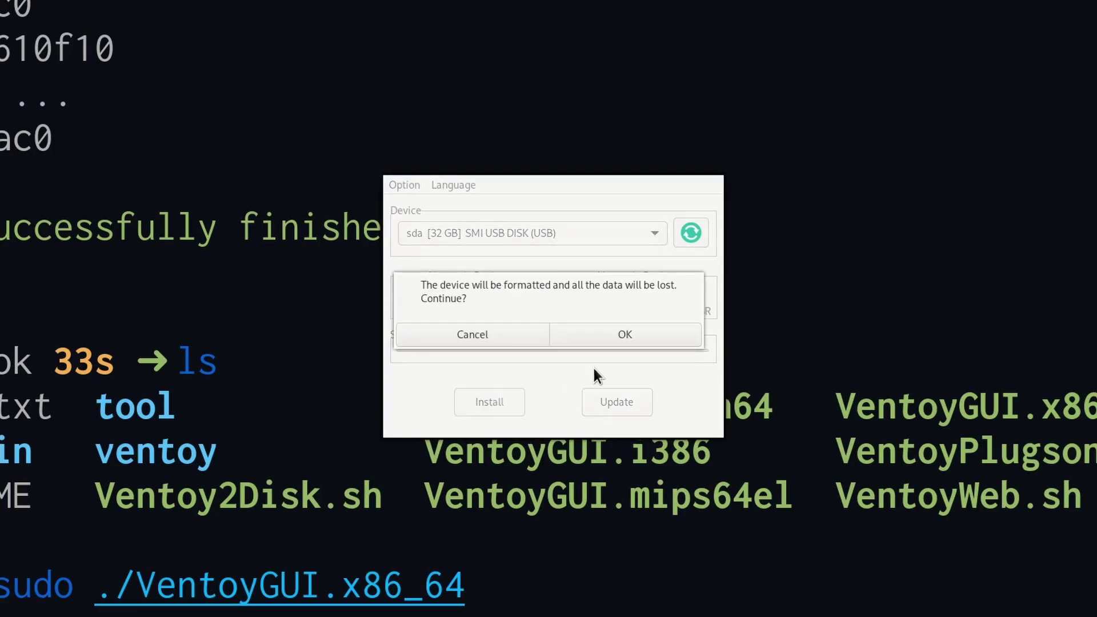
pyautogui.click(623, 328)
pyautogui.click(629, 336)
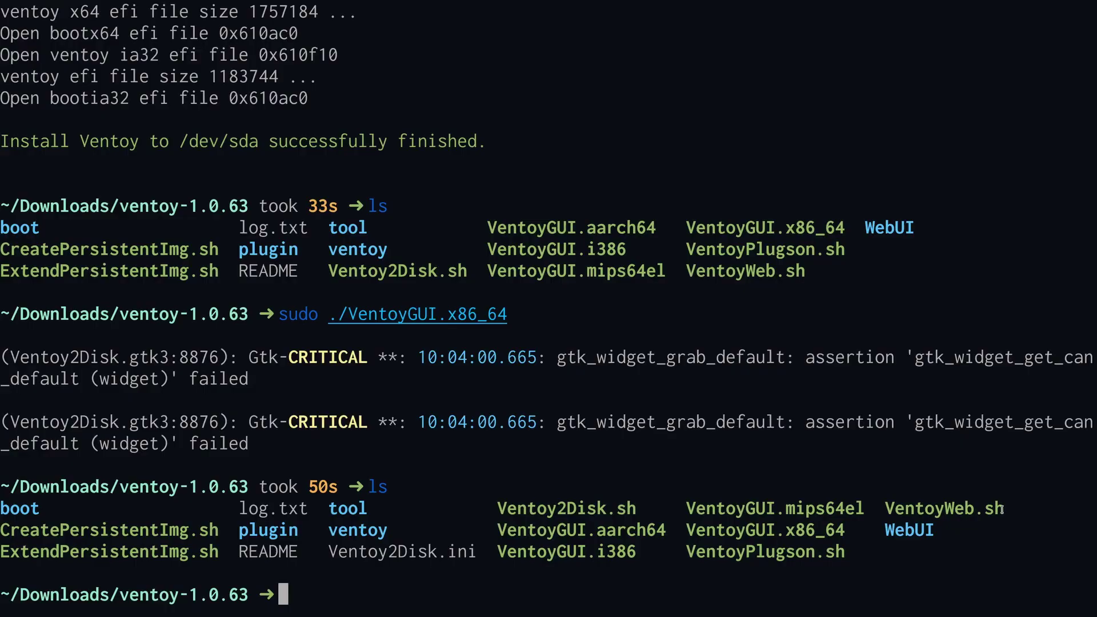
pyautogui.moveTo(1002, 508); pyautogui.dragTo(885, 508)
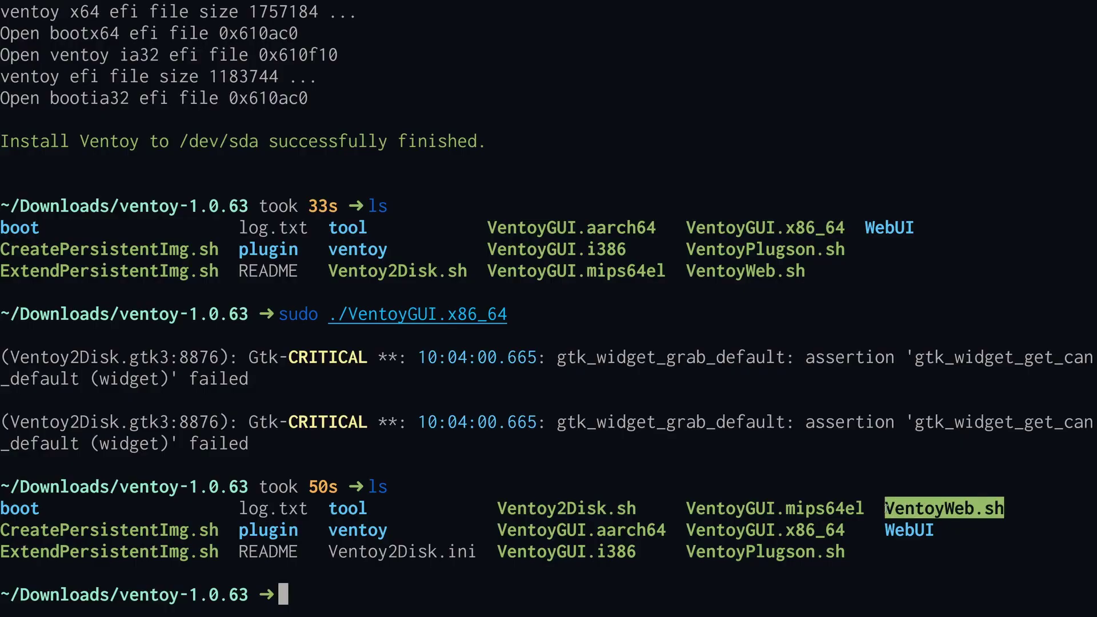
pyautogui.write('sudo ./VentoyWeb.sh')
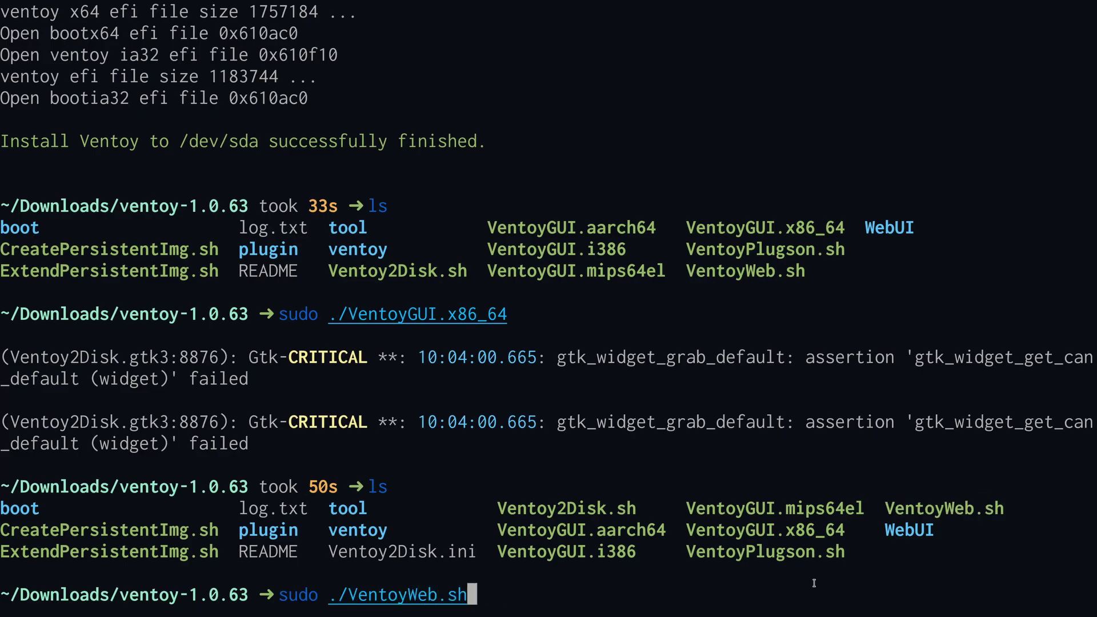
pyautogui.press('Return')
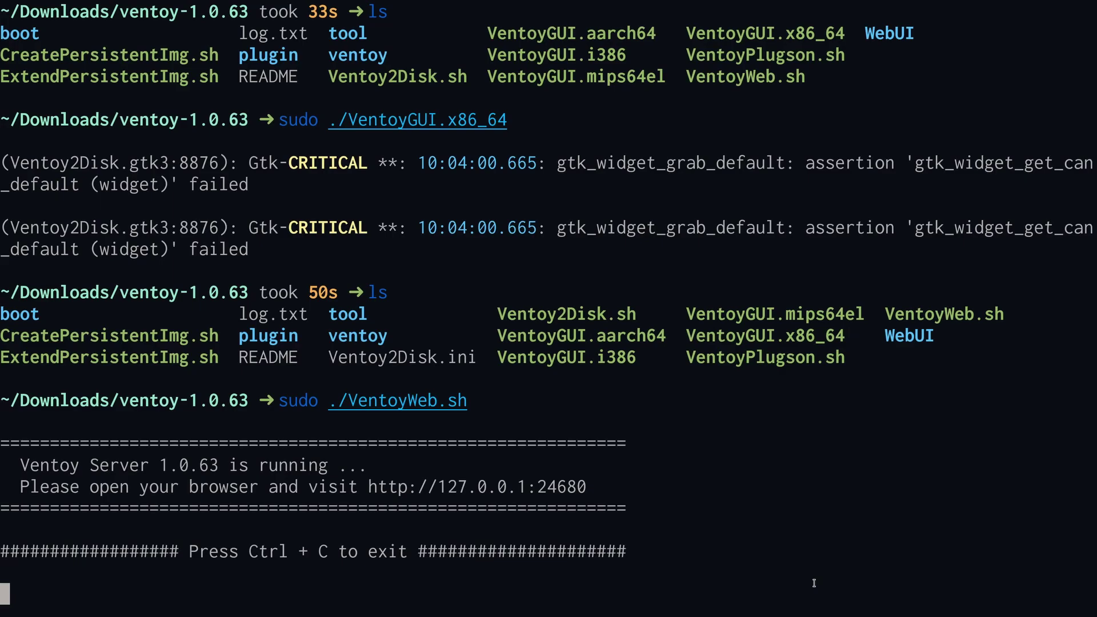
pyautogui.keyDown('ctrl'); pyautogui.click(491, 487); pyautogui.keyUp('ctrl')
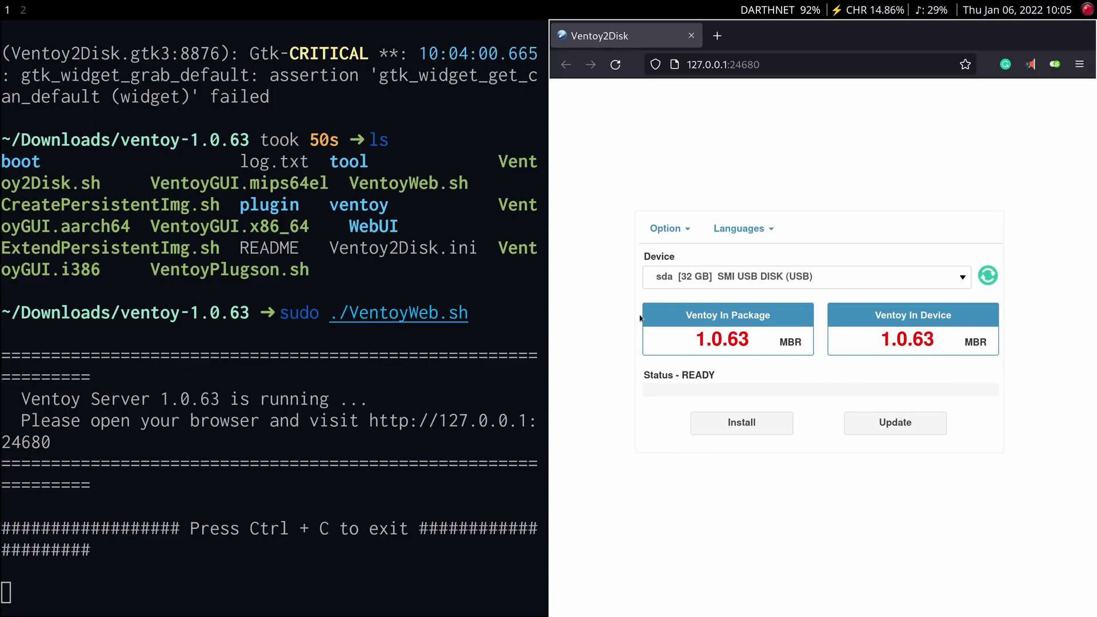
# Step: Choose sda [32 GB] SMI USB DISK as the target device on the Ventoy2Disk page and refresh the device list
pyautogui.click(689, 280)
pyautogui.click(695, 298)
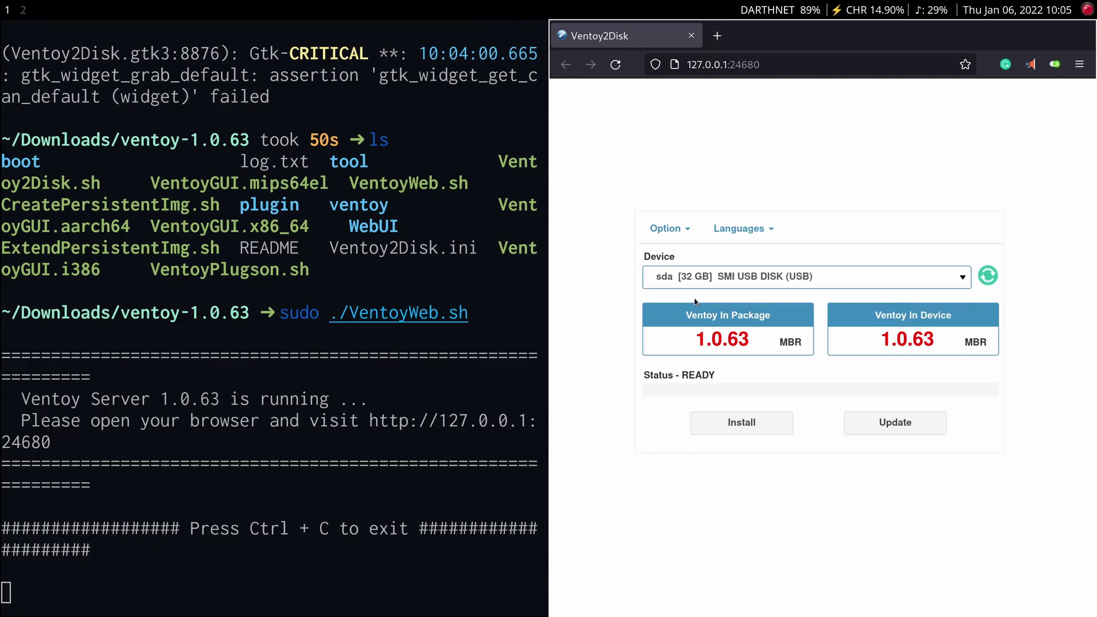
pyautogui.click(991, 281)
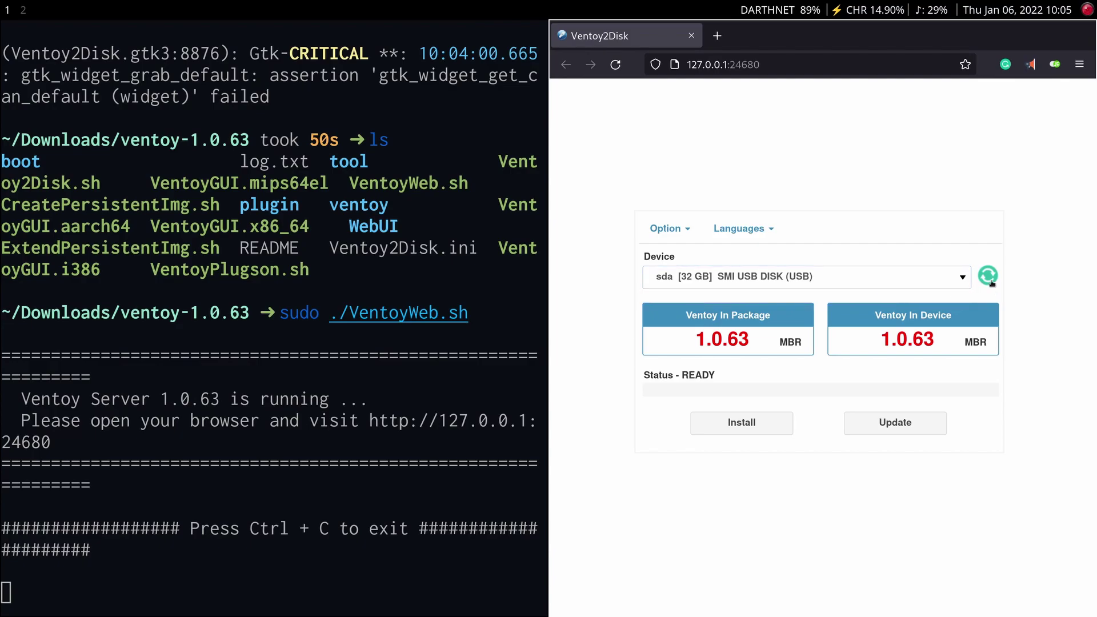
pyautogui.click(936, 280)
pyautogui.click(935, 280)
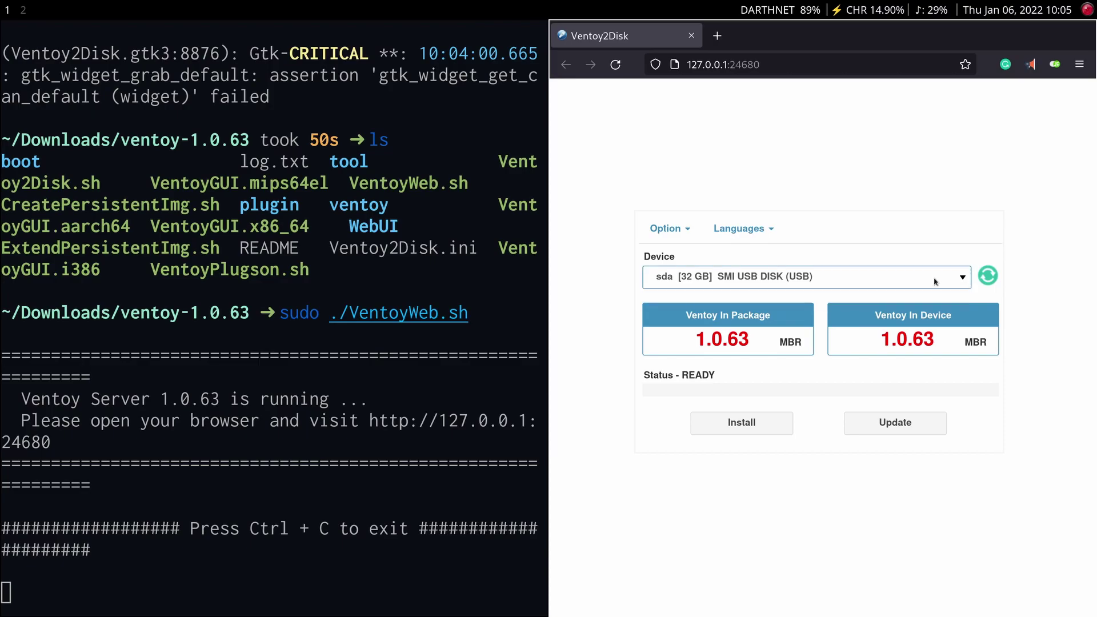
# Step: Install Ventoy on the USB disk through the web interface, accepting the format warning and its double check
pyautogui.click(751, 417)
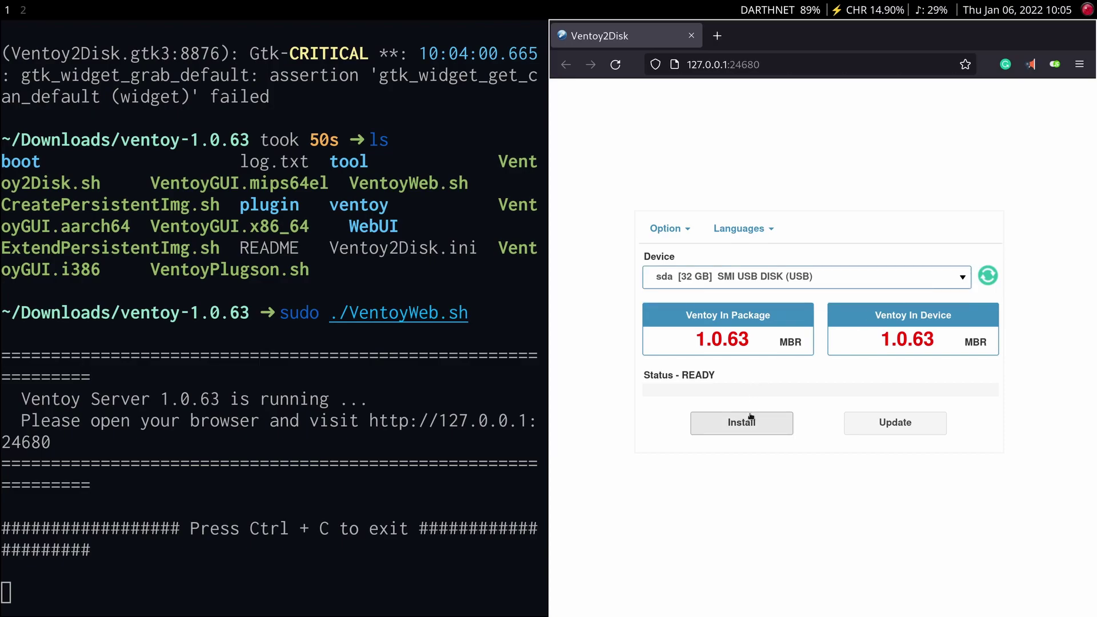
pyautogui.moveTo(937, 340); pyautogui.dragTo(871, 341)
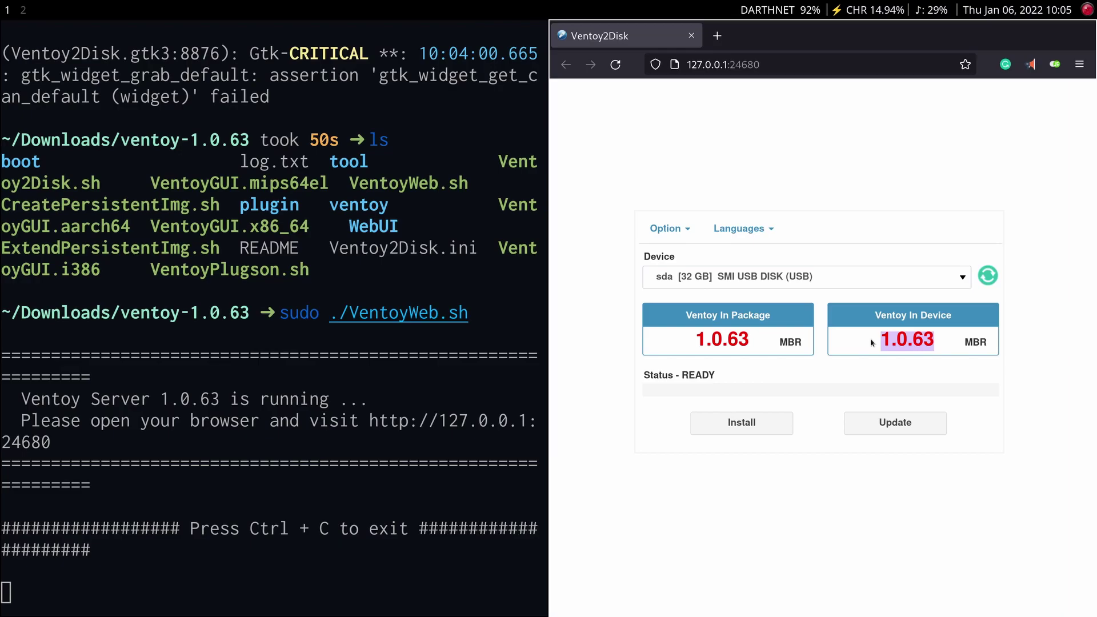
pyautogui.click(762, 424)
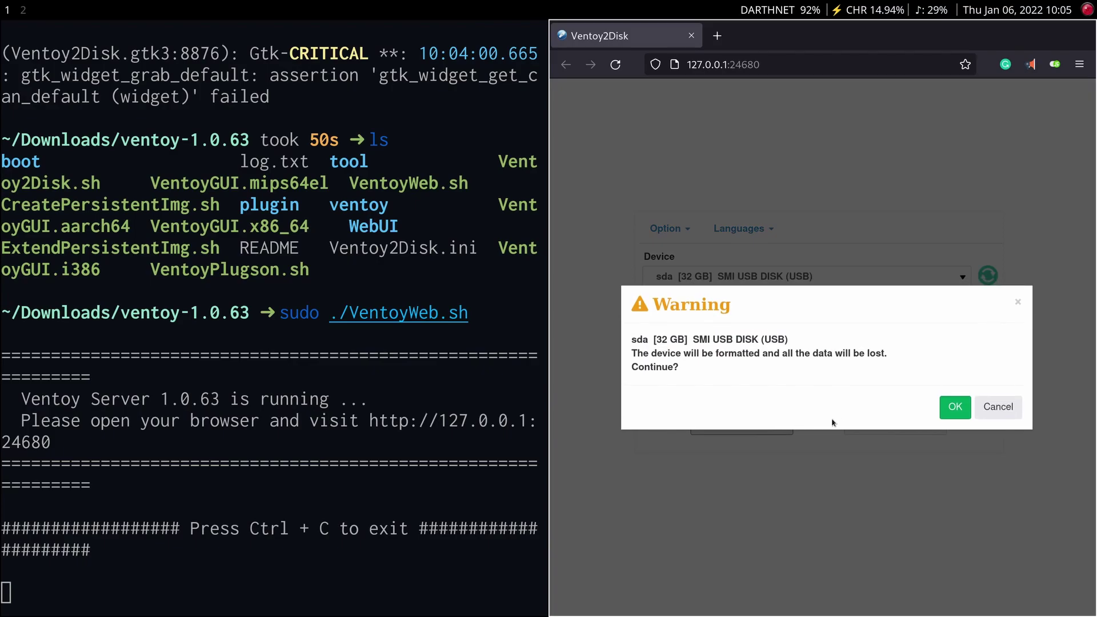
pyautogui.click(956, 409)
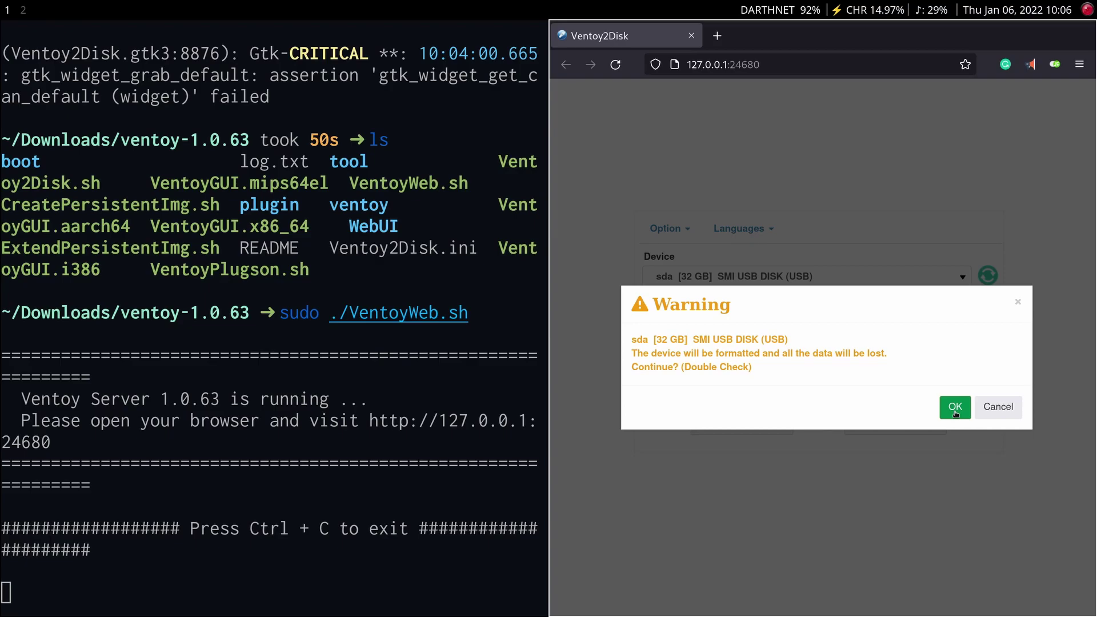
pyautogui.click(956, 410)
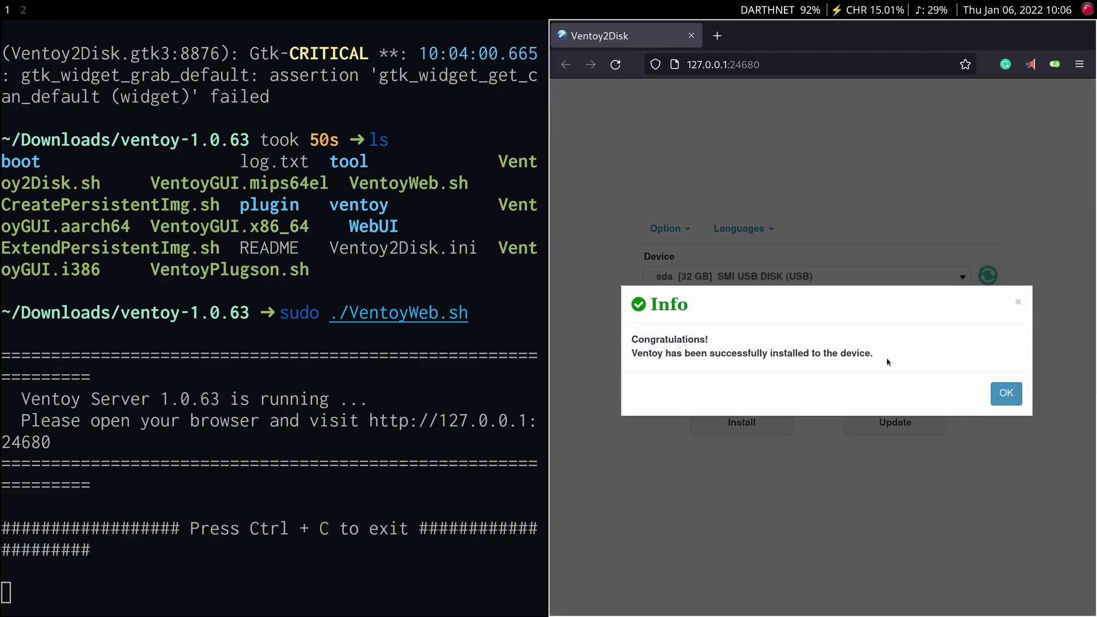
# Step: Highlight the installation message, close the Ventoy2Disk web page and stop the Ventoy server in the terminal
pyautogui.moveTo(889, 362); pyautogui.dragTo(629, 341)
pyautogui.click(629, 342)
pyautogui.moveTo(872, 356); pyautogui.dragTo(632, 338)
pyautogui.hotkey('ctrl', 'w')
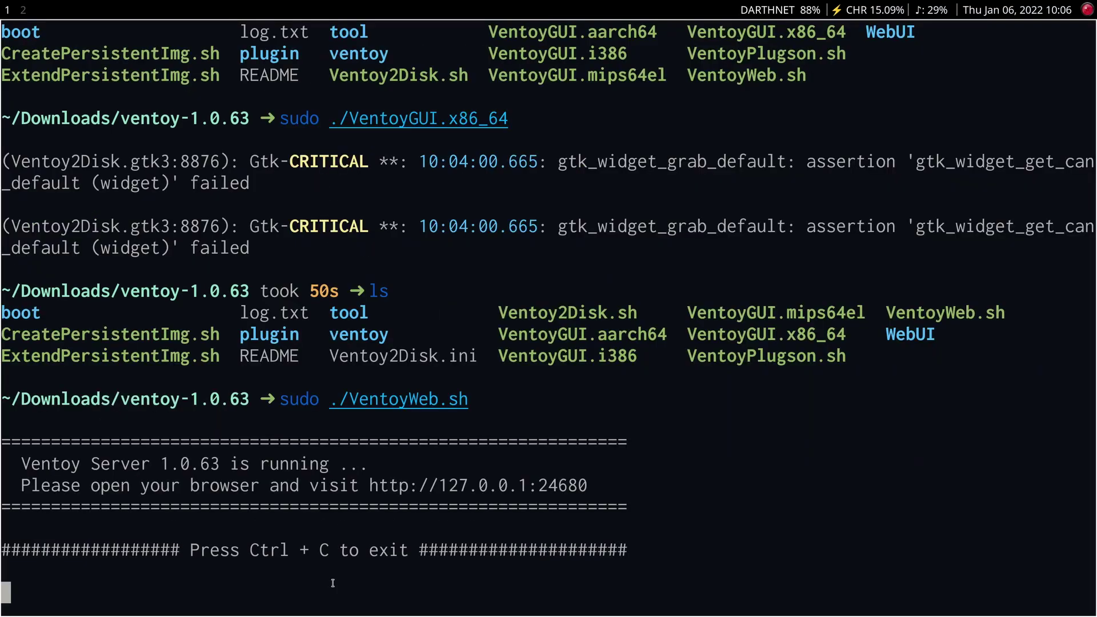
pyautogui.hotkey('ctrl', 'c')
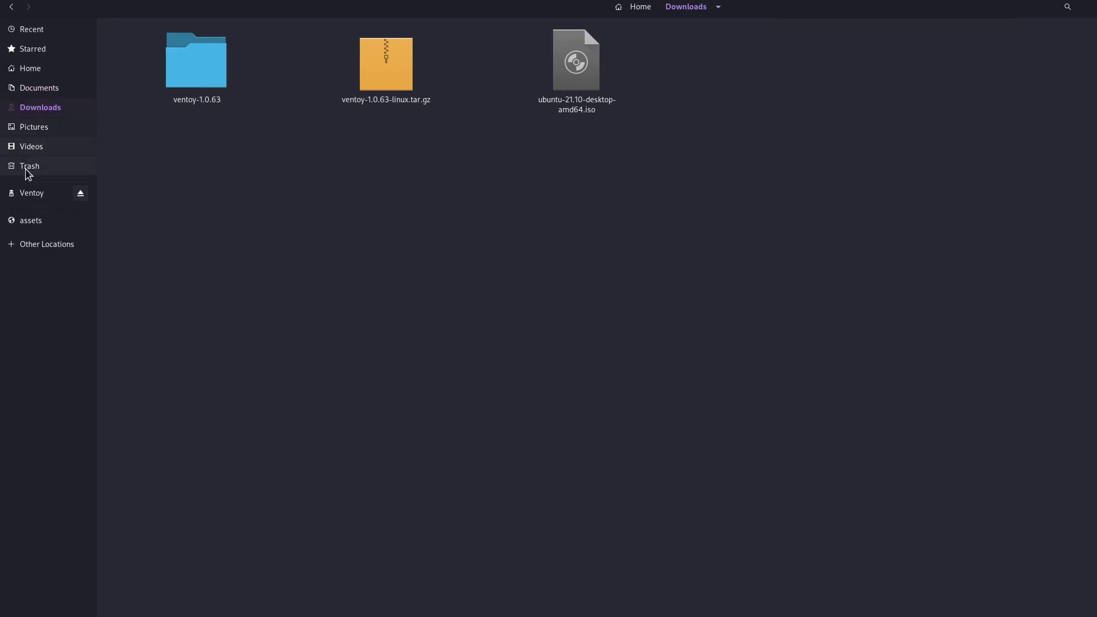
# Step: In the file manager, copy ubuntu-21.10-desktop-amd64.iso from Downloads to the Ventoy drive
pyautogui.click(40, 195)
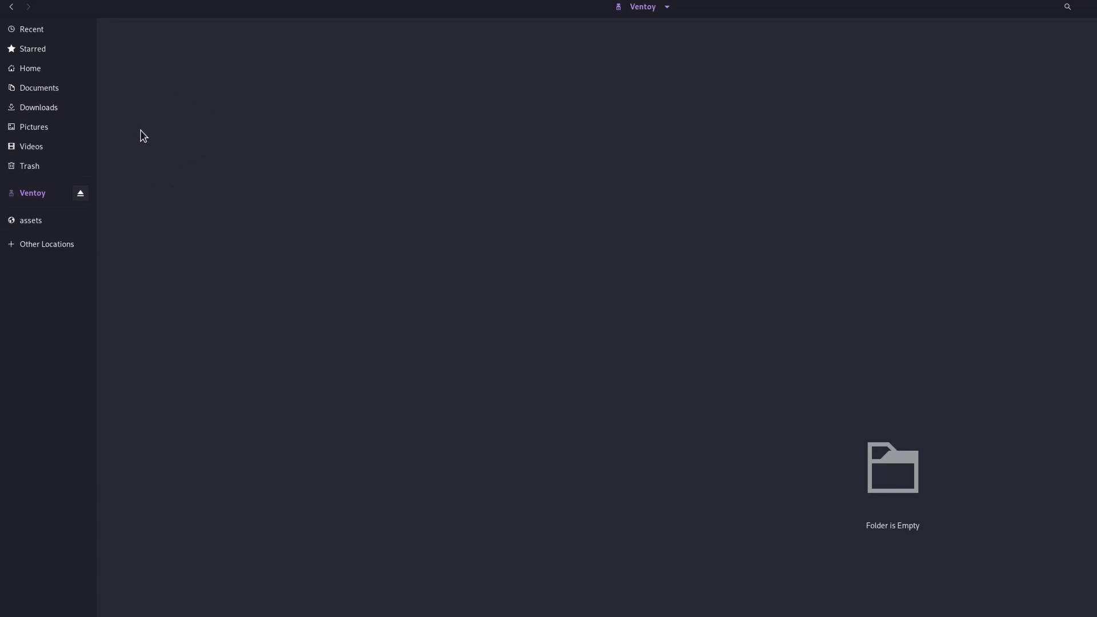
pyautogui.click(42, 110)
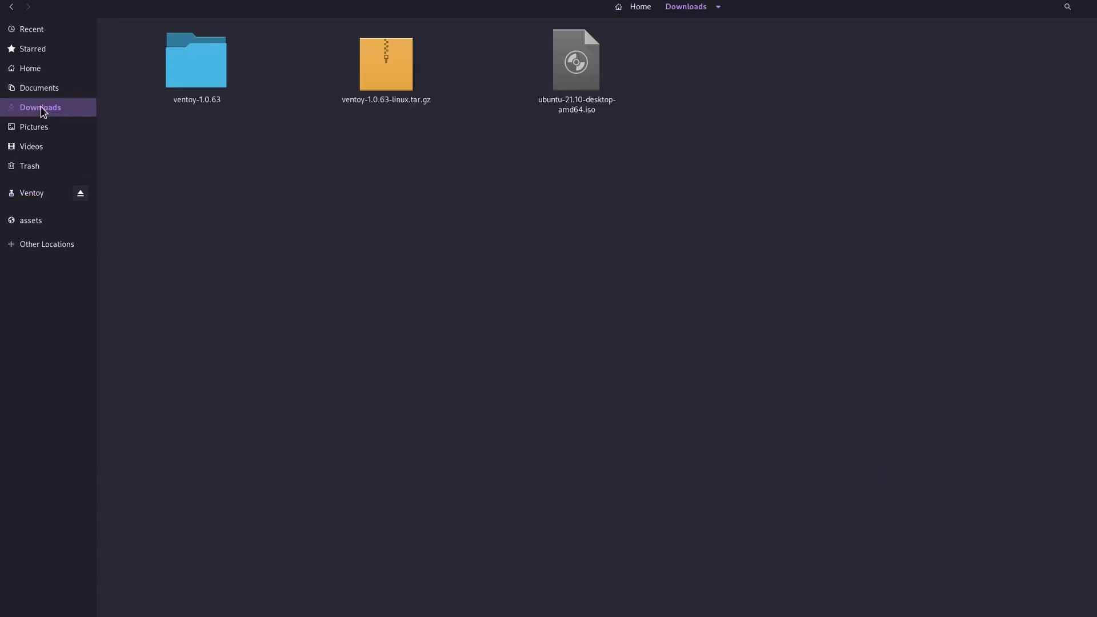
pyautogui.click(562, 80)
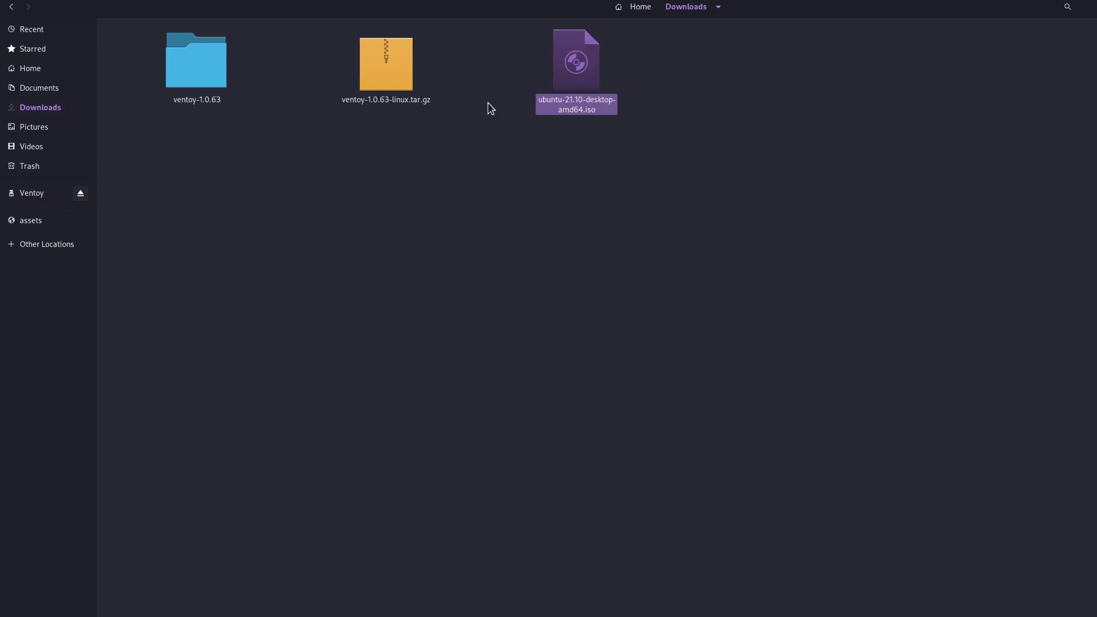
pyautogui.click(26, 197)
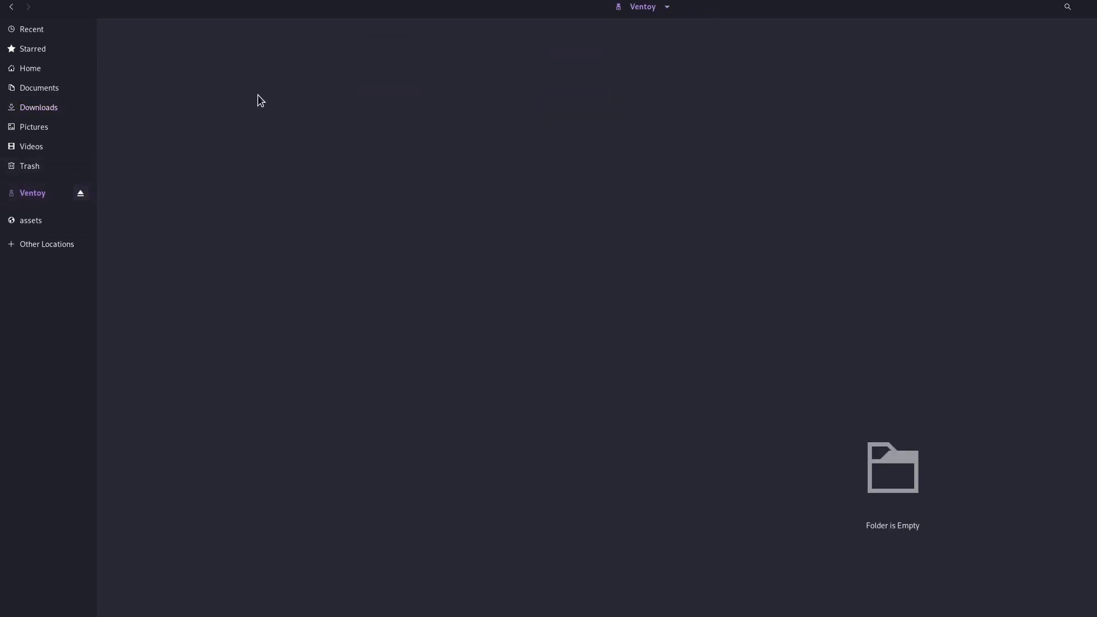
pyautogui.hotkey('ctrl', 'v')
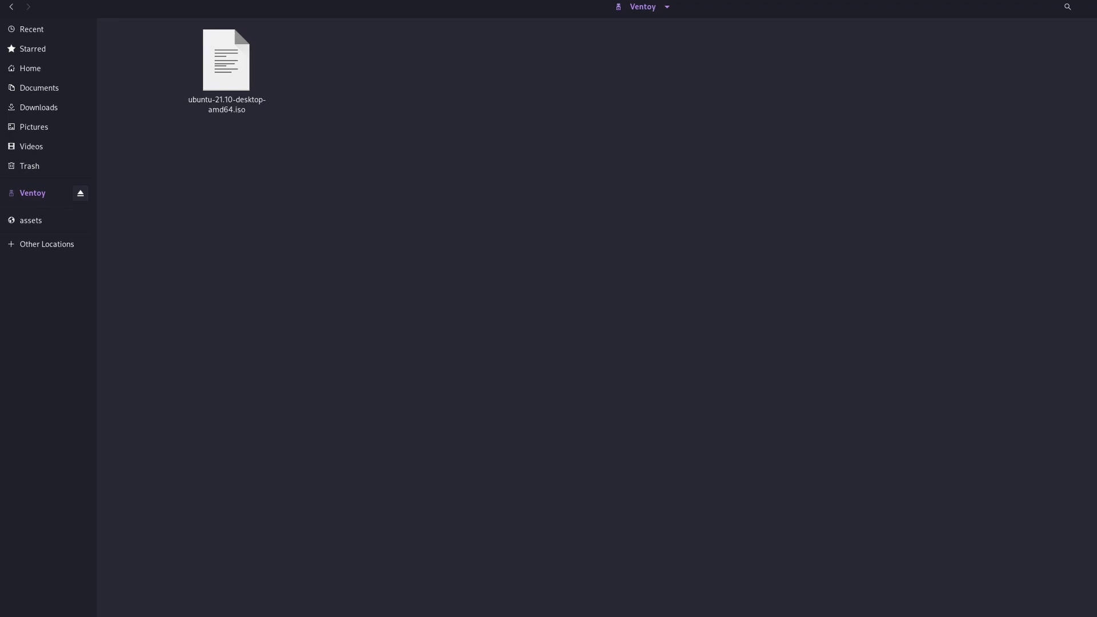
pyautogui.click(226, 60)
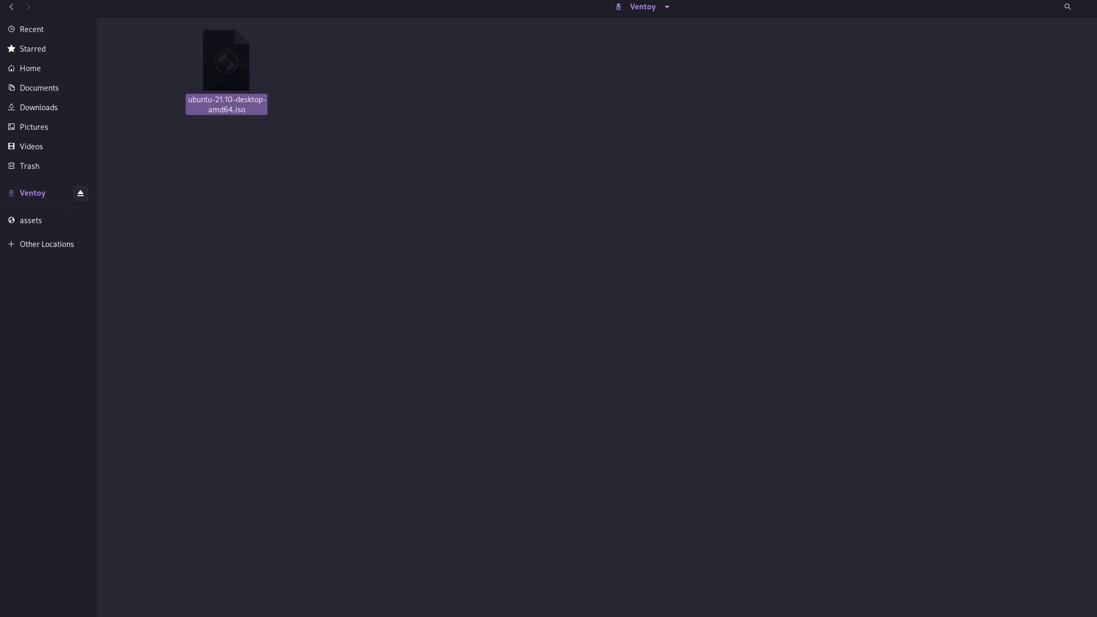
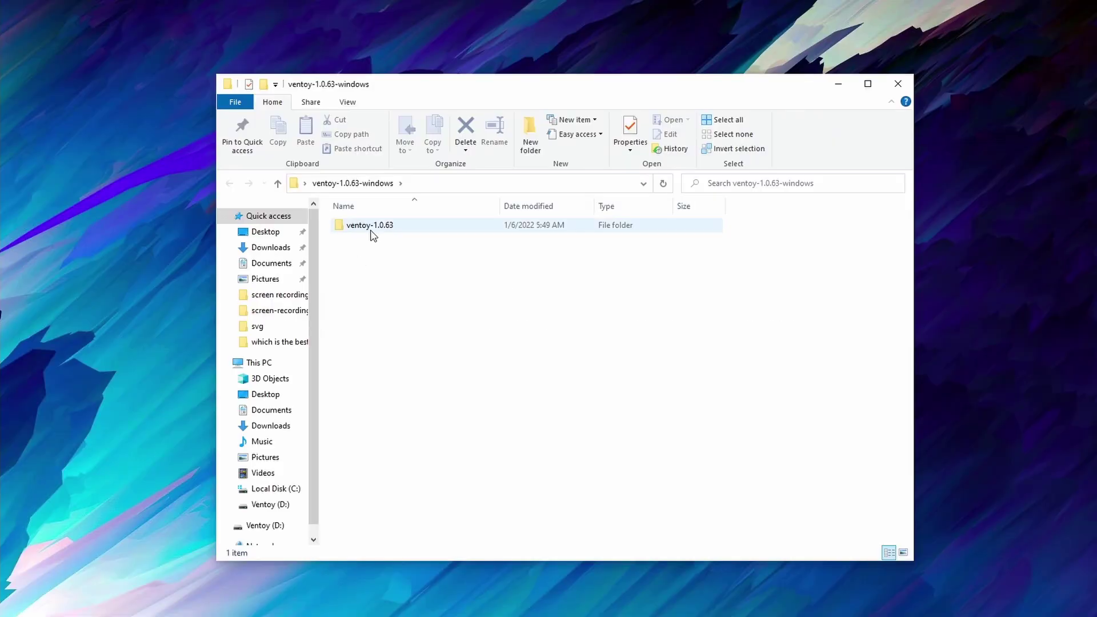
# Step: In Windows File Explorer, launch VentoyPlugson from the ventoy-1.0.63 folder and minimize the folder window
pyautogui.doubleClick(370, 229)
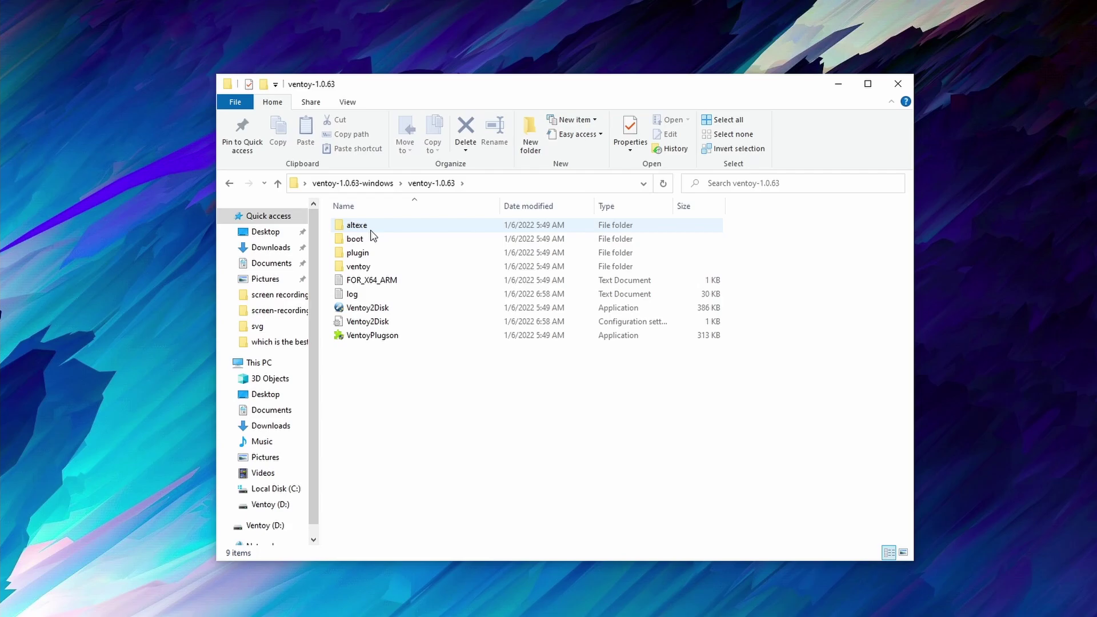
pyautogui.doubleClick(372, 337)
pyautogui.click(842, 90)
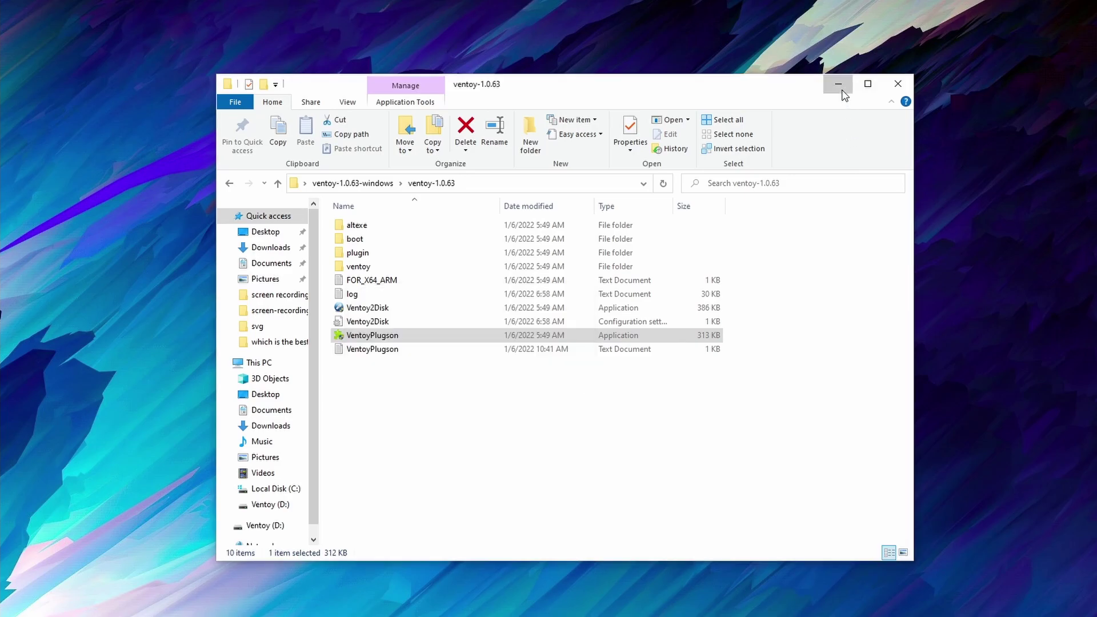
# Step: Reposition the VentoyPlugson window and choose D: [32GB] SMI USB DISK as its device
pyautogui.moveTo(470, 305); pyautogui.dragTo(487, 267)
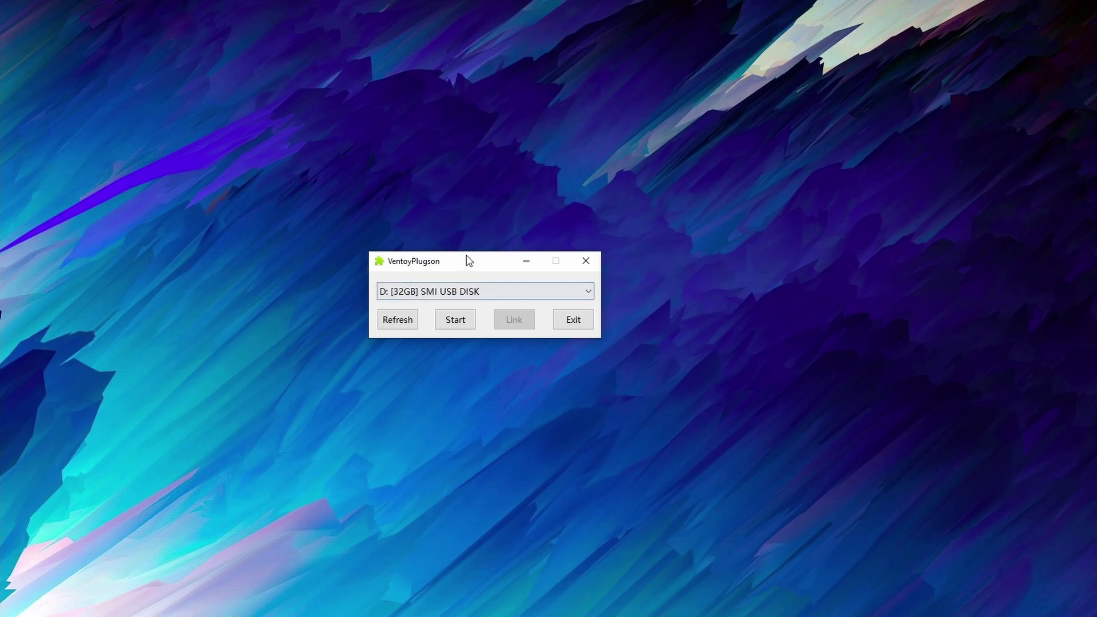
pyautogui.click(444, 293)
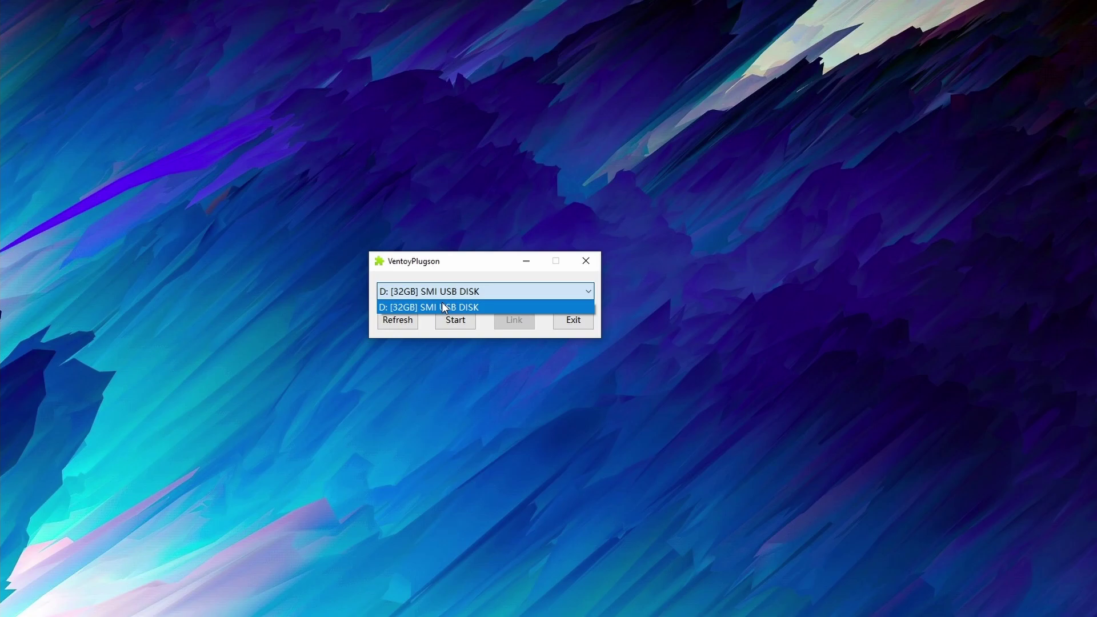
pyautogui.click(442, 304)
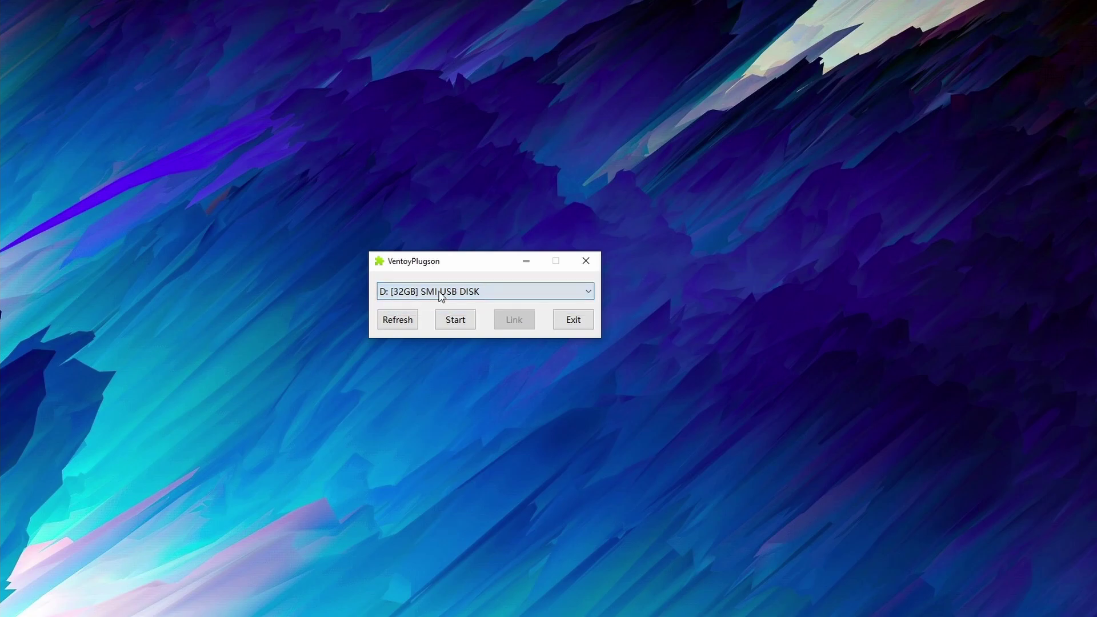
# Step: Start VentoyPlugson for the selected USB disk
pyautogui.click(455, 320)
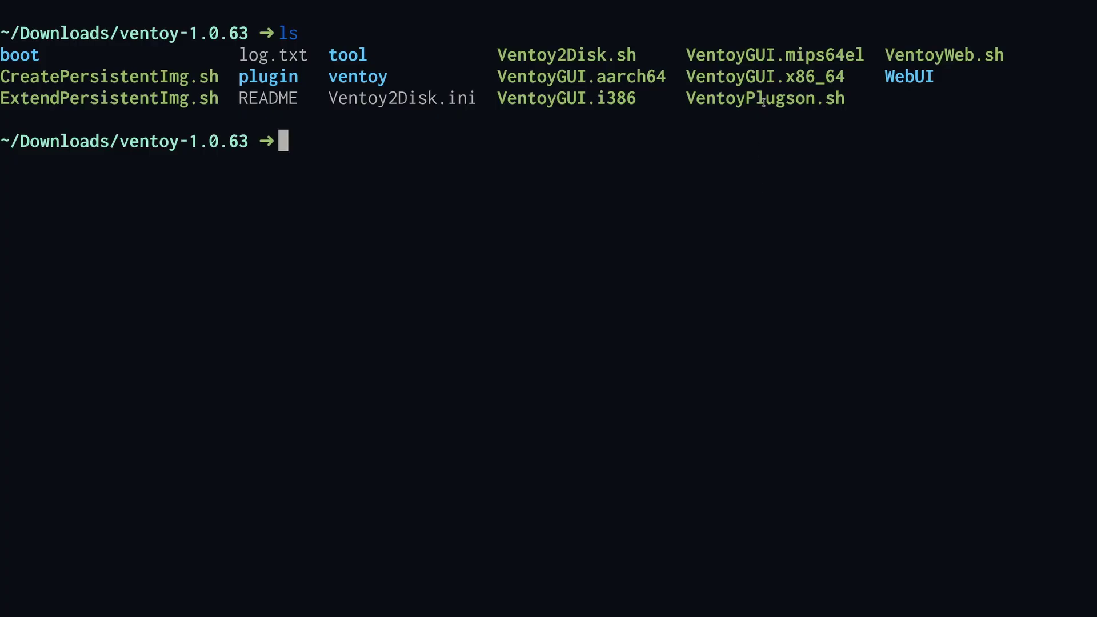
pyautogui.doubleClick(763, 102)
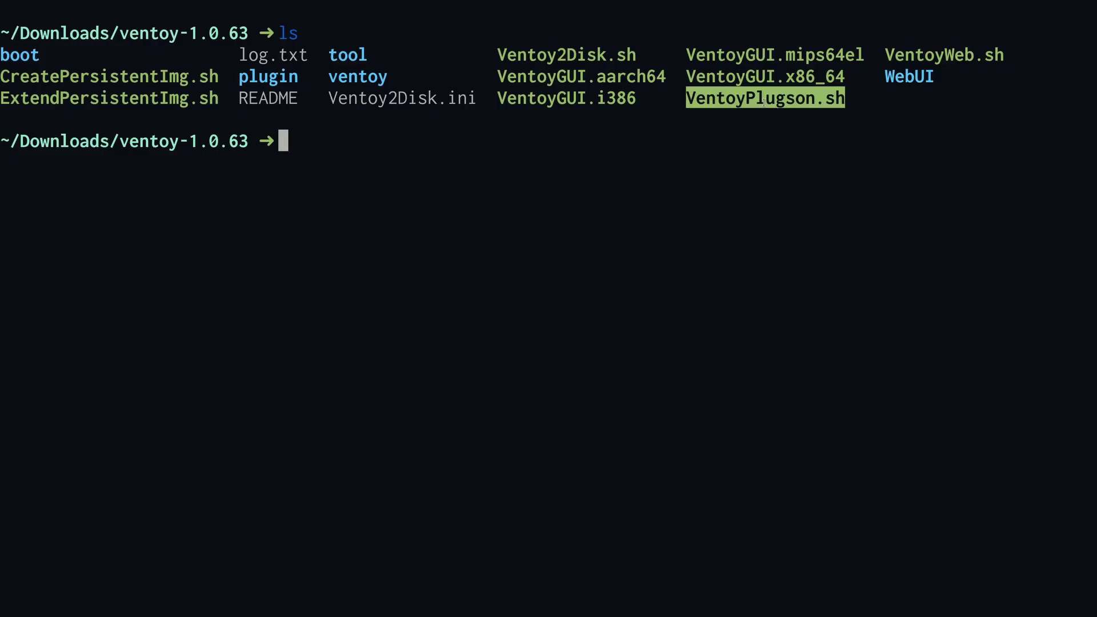
pyautogui.click(766, 189)
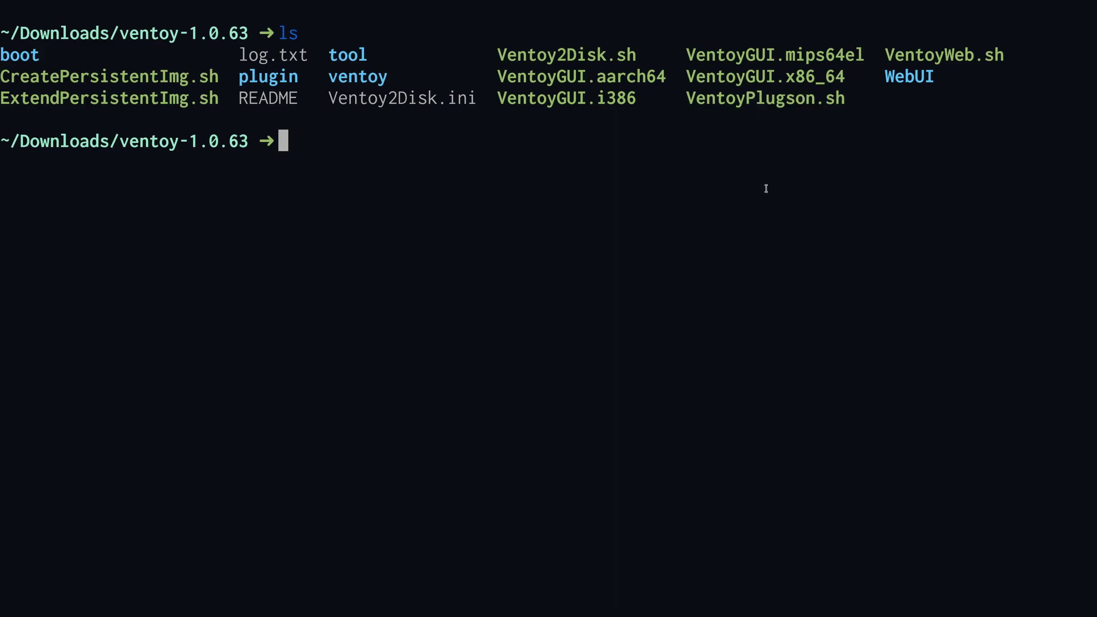
pyautogui.write('sudo ./')
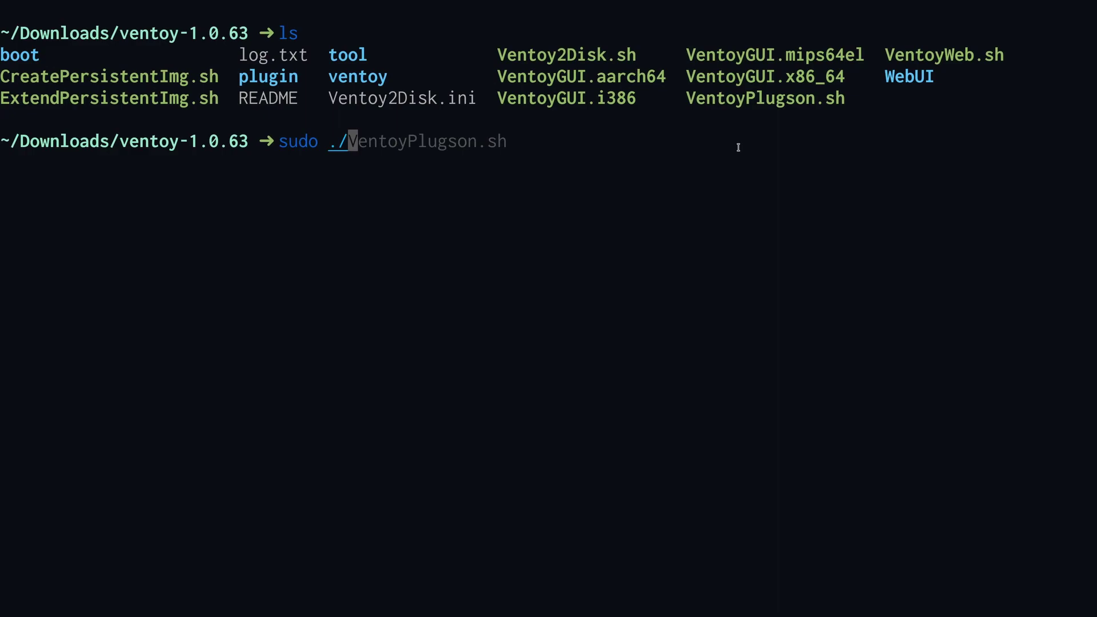
pyautogui.press('Right')
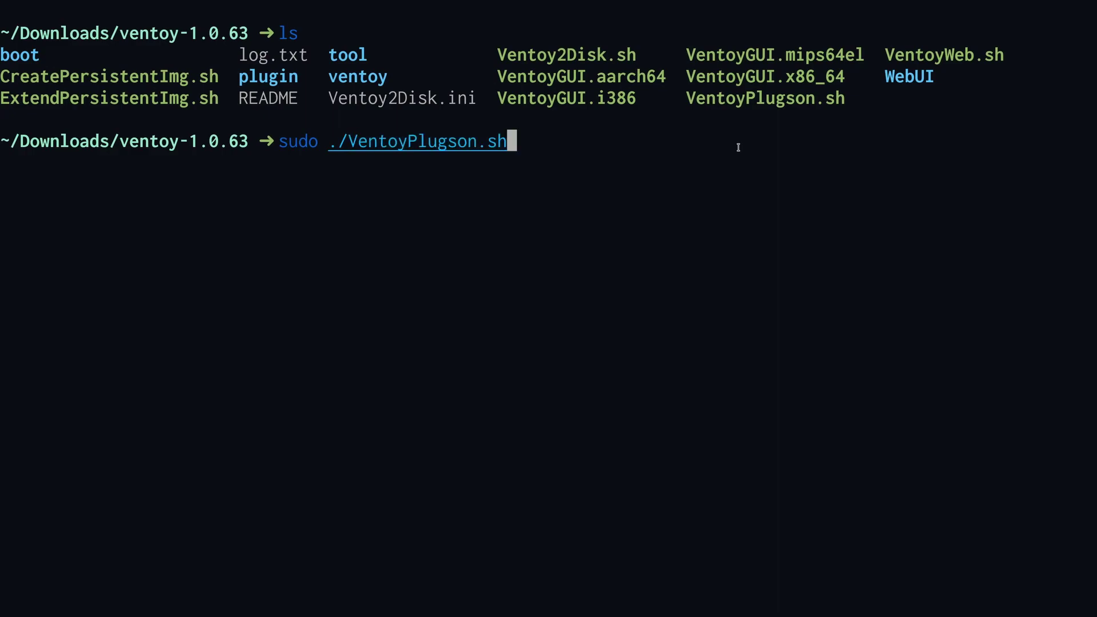
pyautogui.write('/de')
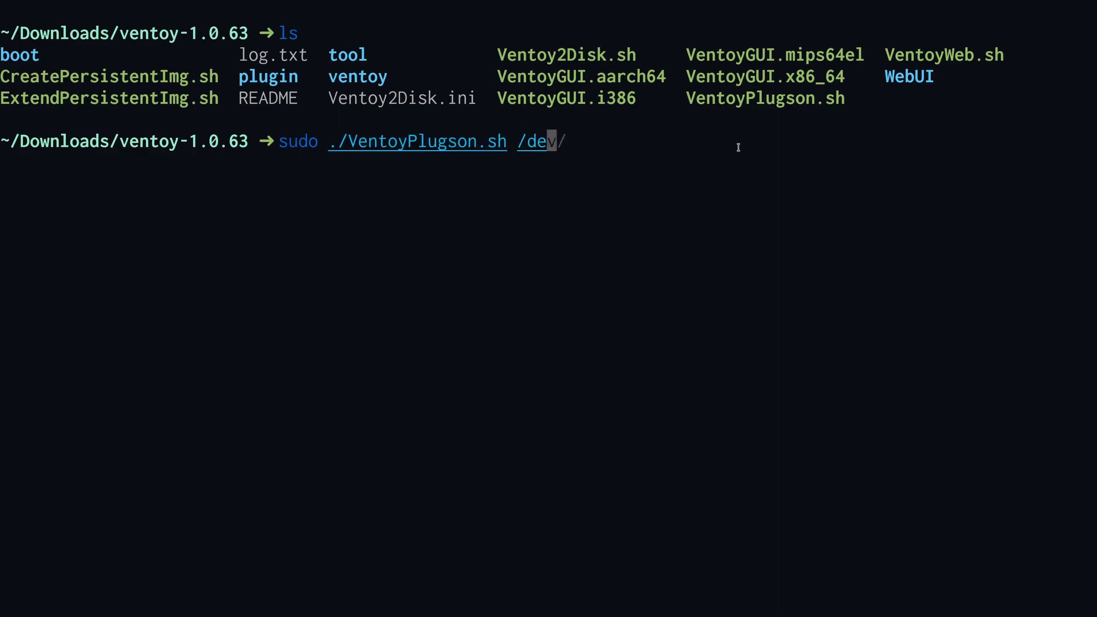
pyautogui.write('v/sda')
pyautogui.press('Return')
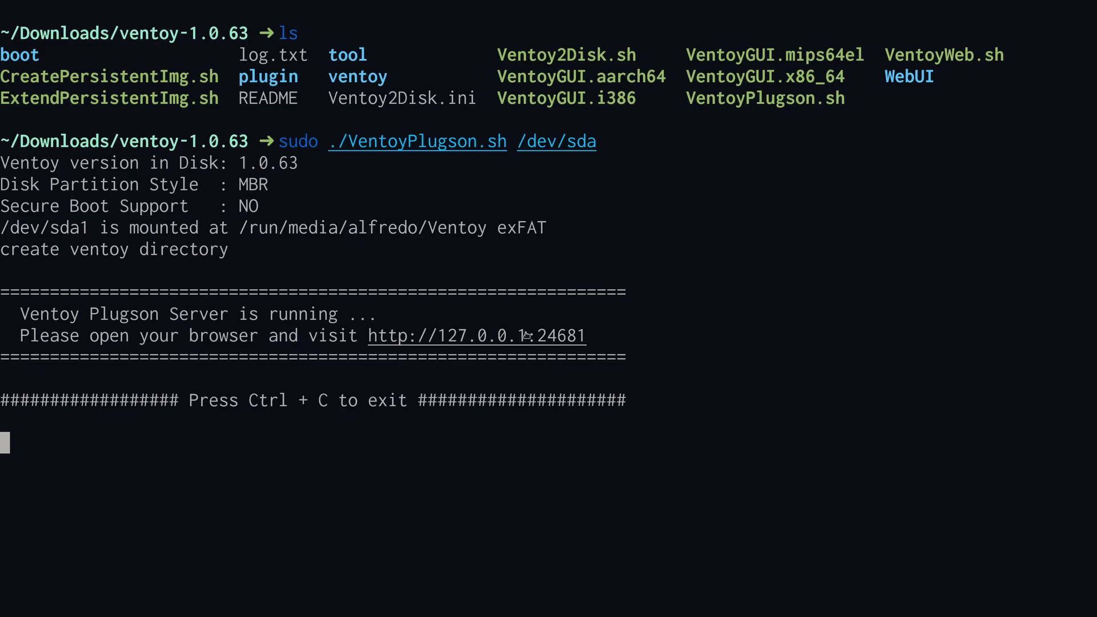
pyautogui.press('super+f')
pyautogui.click(526, 356)
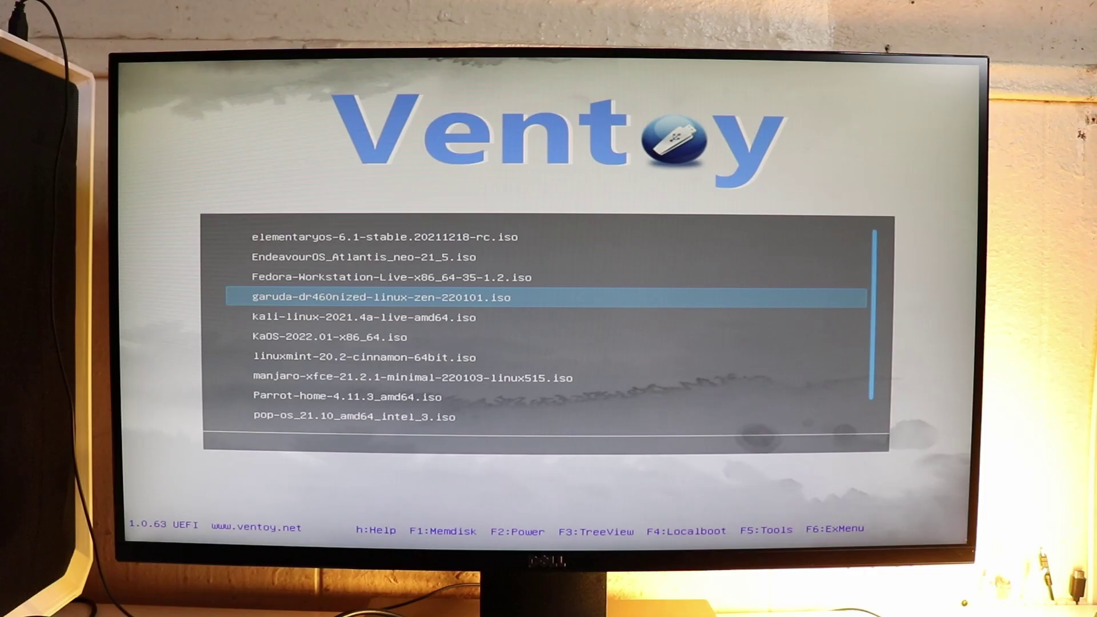
pyautogui.press('Down')
pyautogui.press('Down')
pyautogui.press('Down')
pyautogui.press('Down')
pyautogui.press('Down')
pyautogui.press('Down')
pyautogui.press('Down')
pyautogui.press('Down')
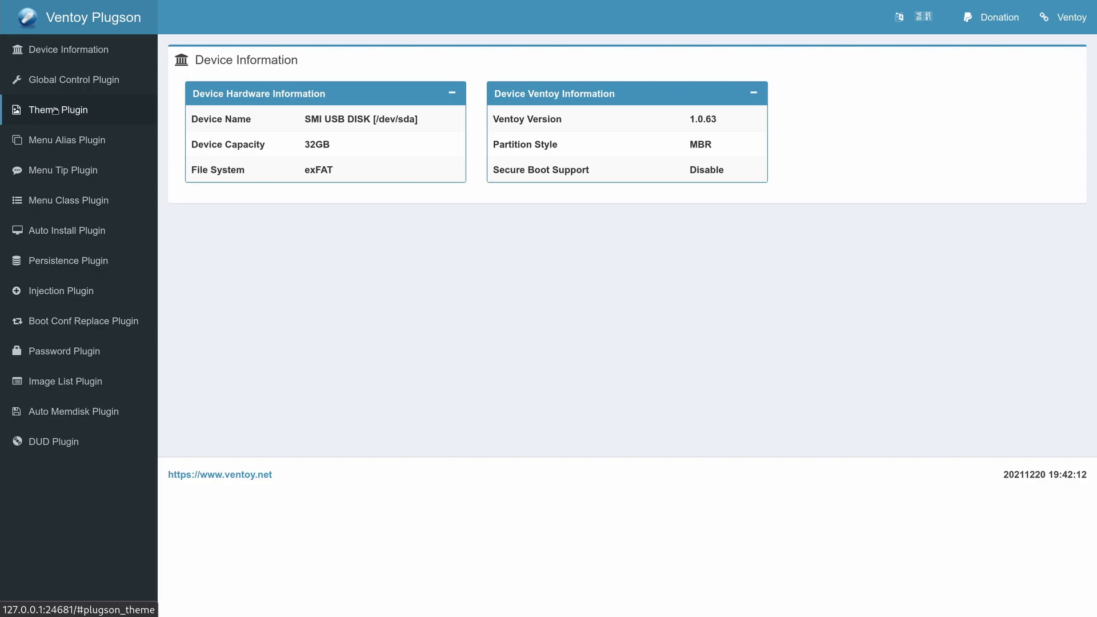
# Step: From Plugson's Theme Plugin page, open the official plugin document and follow its link to the Gnome-look.org GRUB themes
pyautogui.click(54, 110)
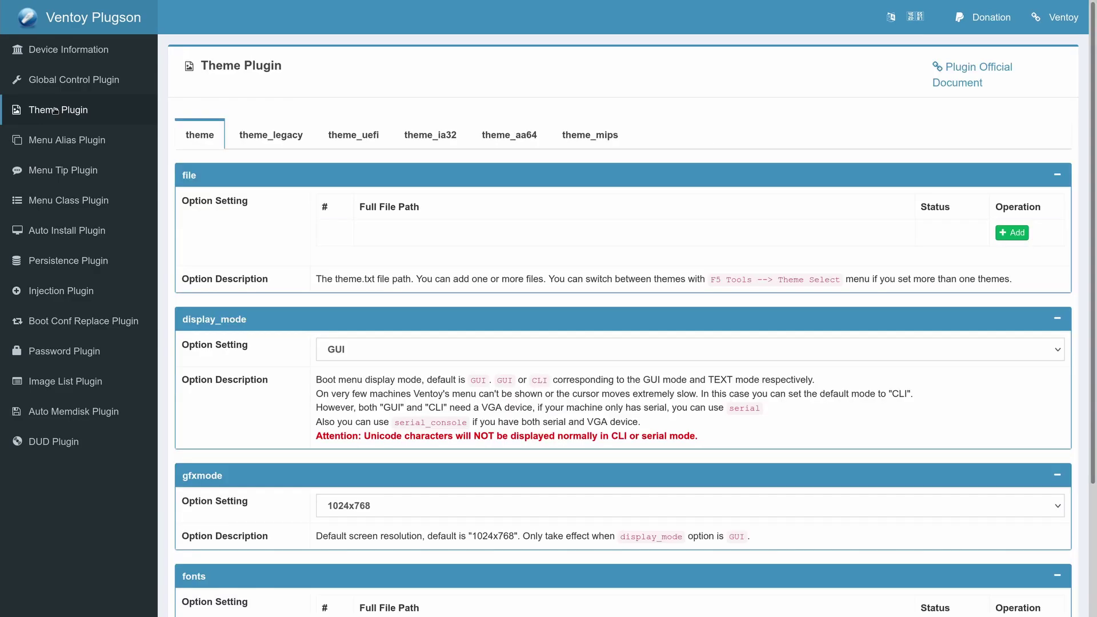
pyautogui.click(962, 71)
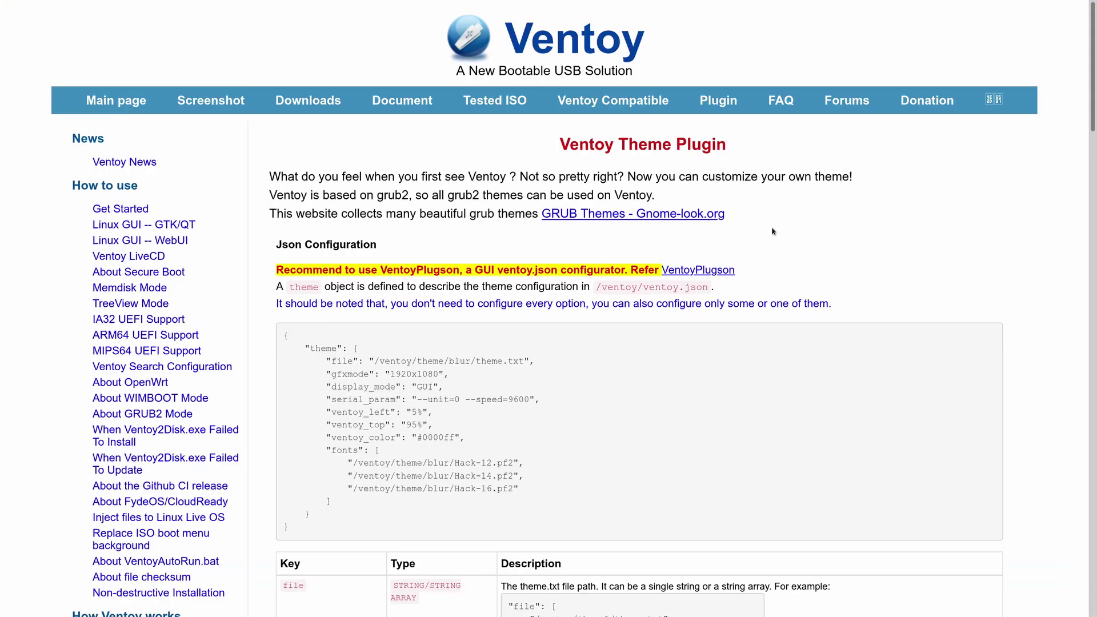
pyautogui.click(665, 216)
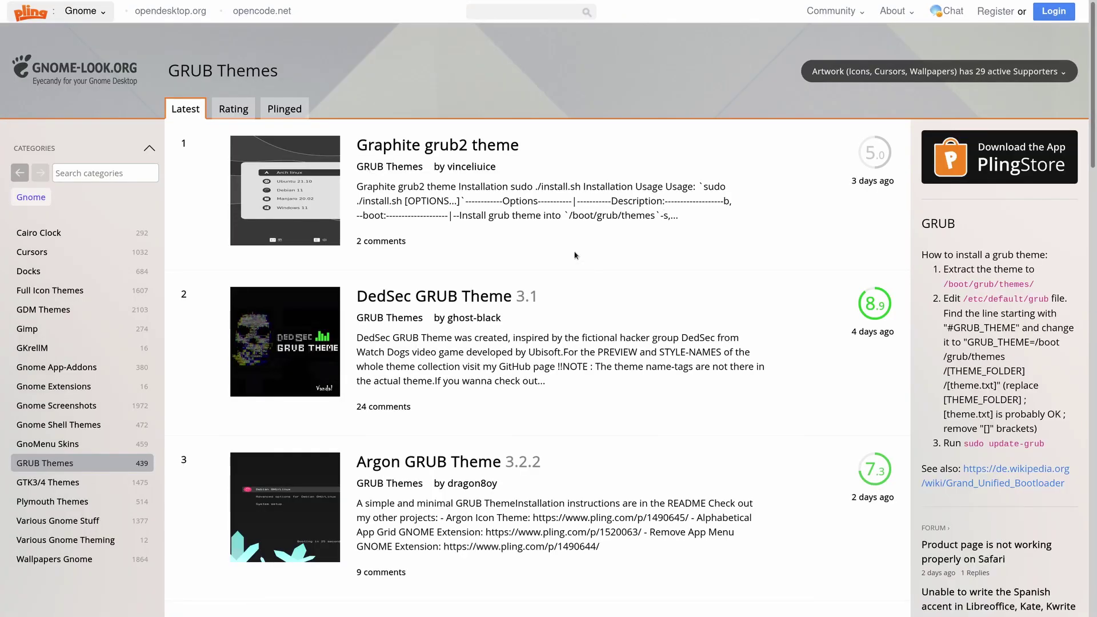
# Step: Open the Sleek GrubBootloader themes entry and show its downloadable files
pyautogui.scroll(-2, 575, 256)
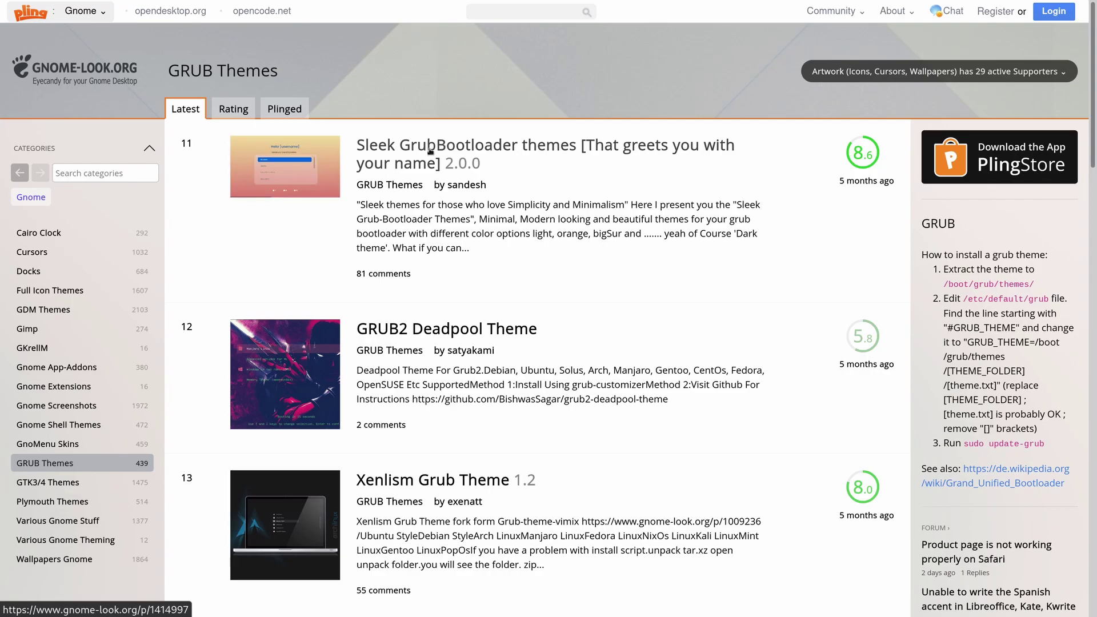
pyautogui.click(430, 149)
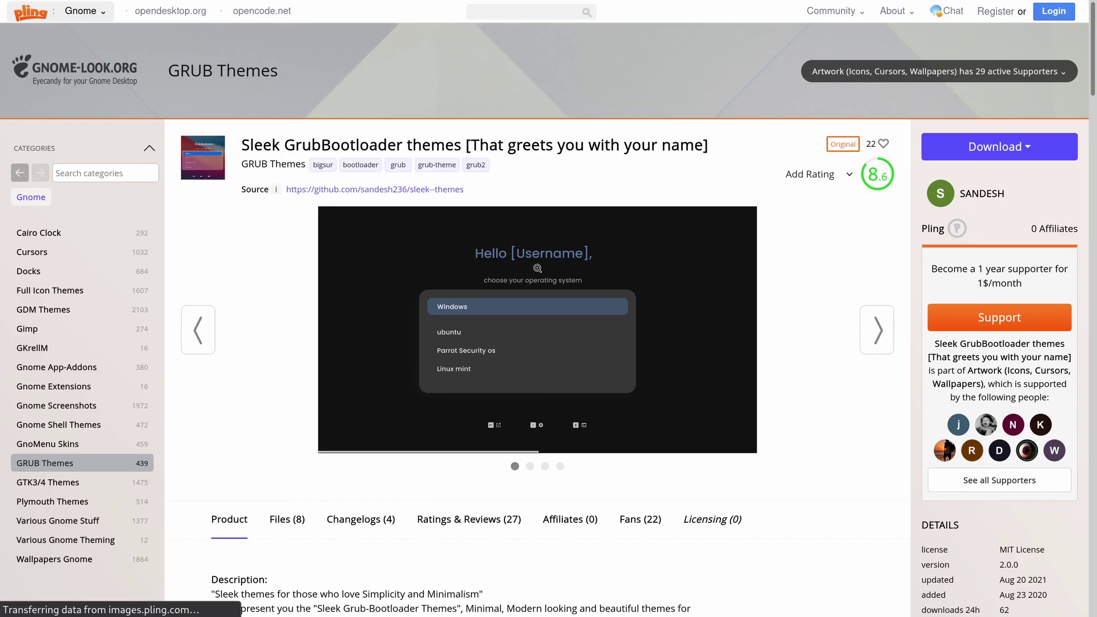
pyautogui.scroll(-3, 457, 414)
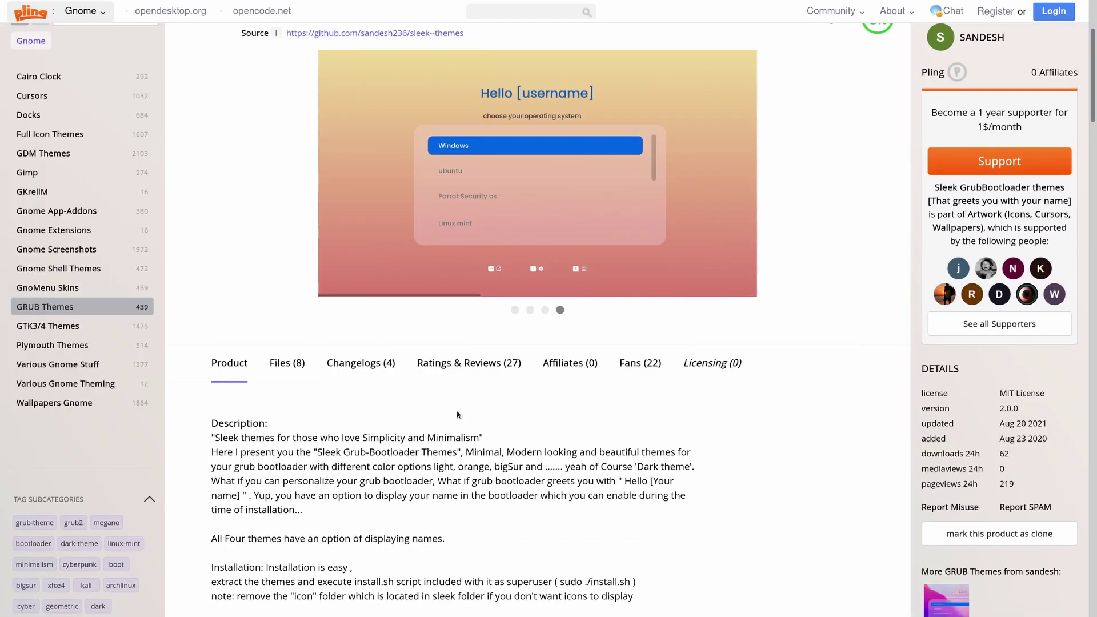
pyautogui.click(294, 372)
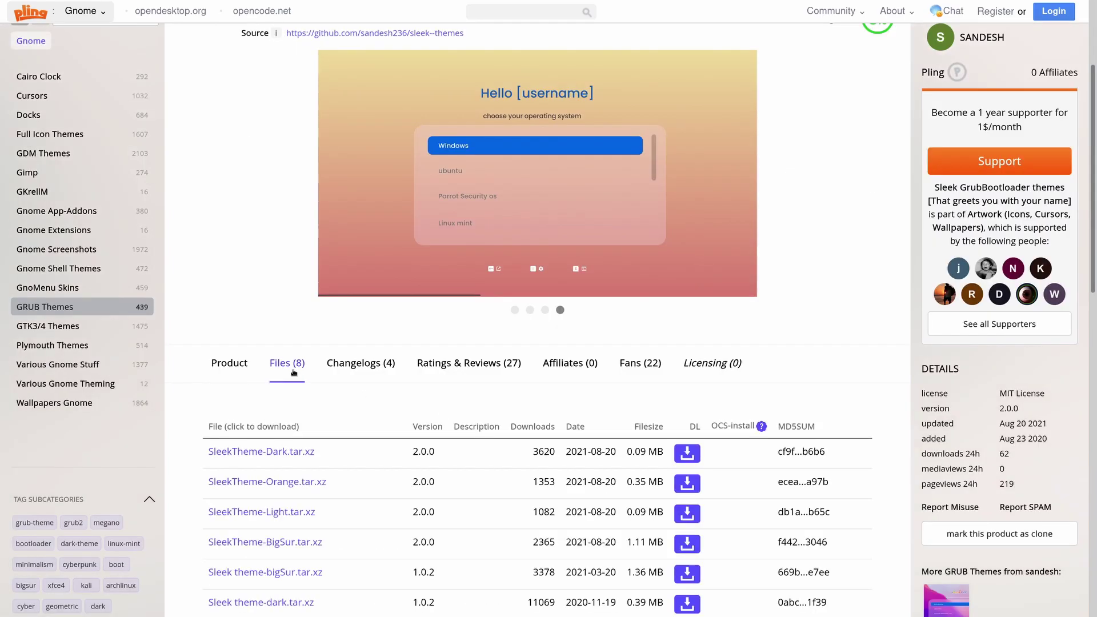
pyautogui.scroll(-3, 366, 391)
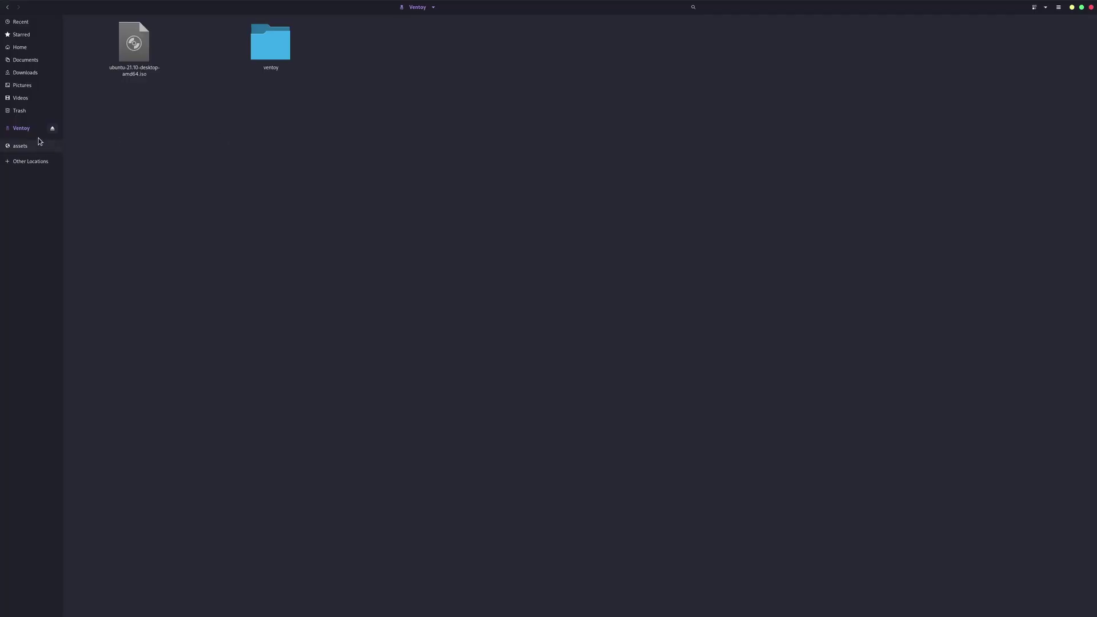
# Step: In the file manager, create a folder named themes inside the Ventoy drive's ventoy folder and open it
pyautogui.click(27, 129)
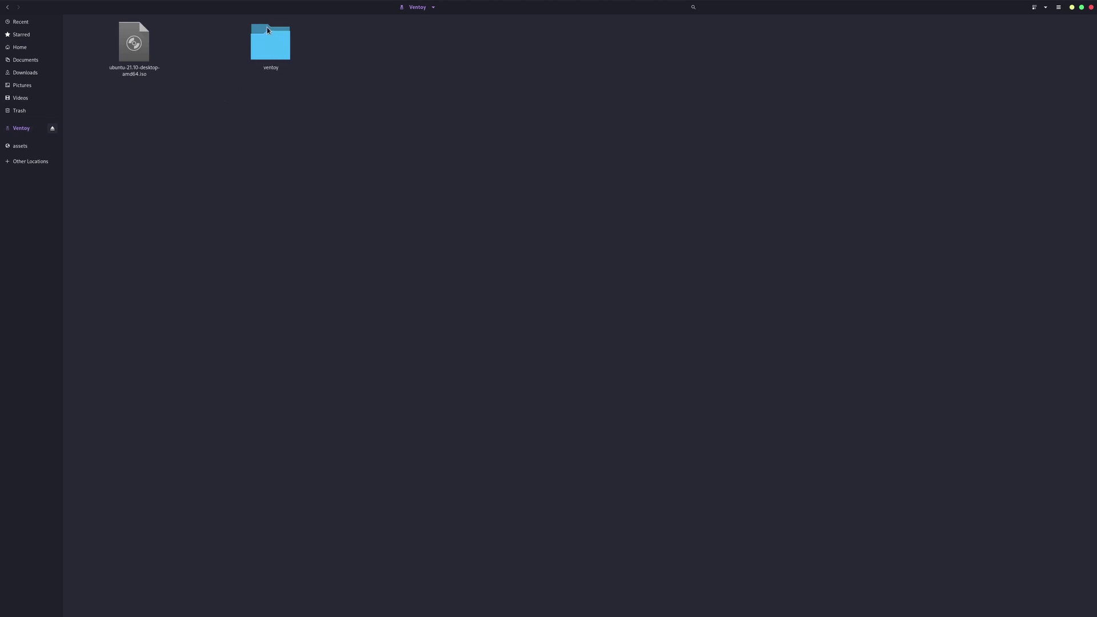
pyautogui.doubleClick(272, 46)
pyautogui.hotkey('ctrl', 'shift', 'n')
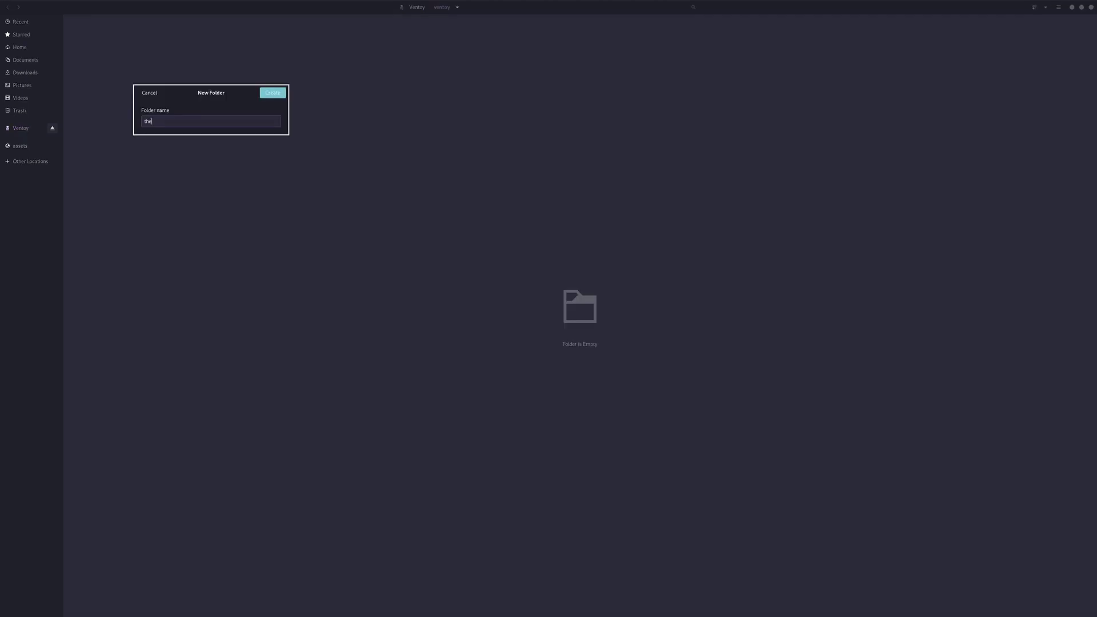
pyautogui.write('themes')
pyautogui.press('Return')
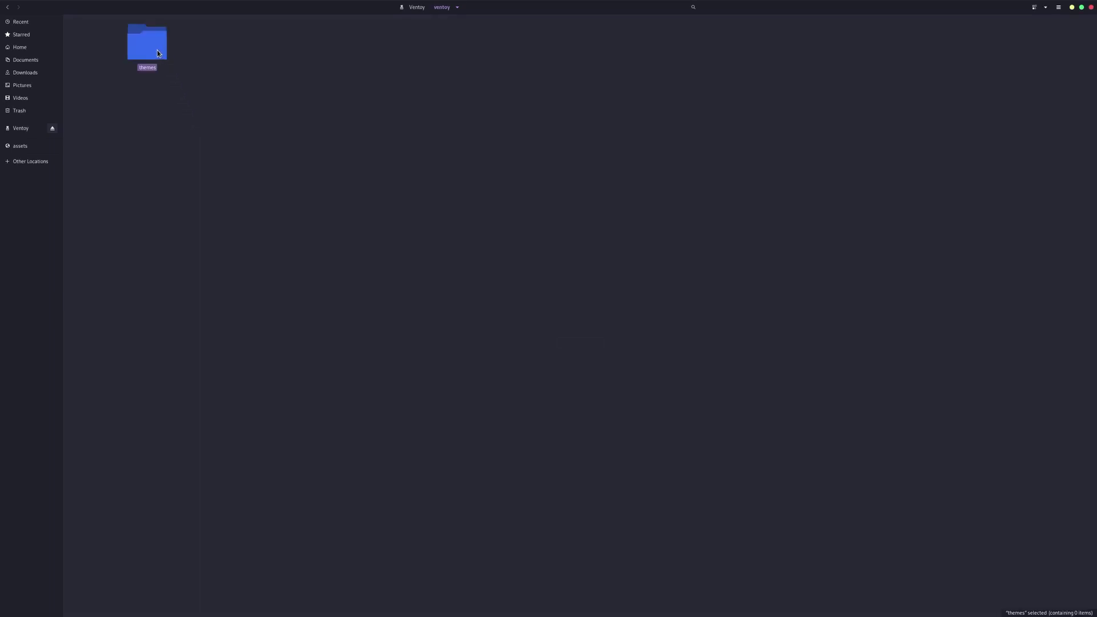
pyautogui.doubleClick(147, 43)
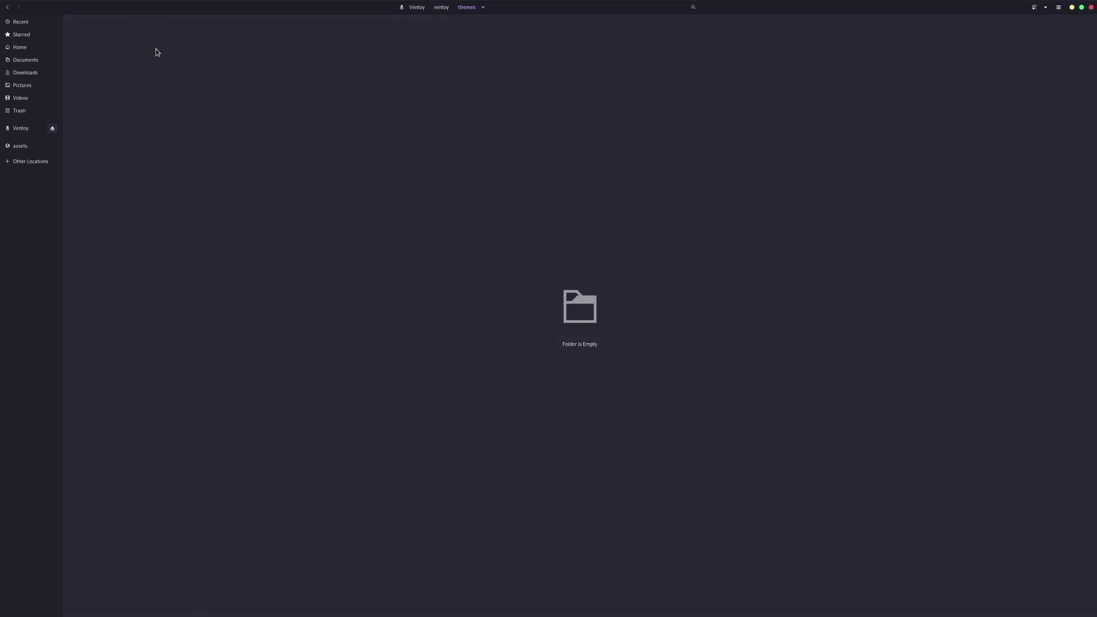
# Step: Copy SleekTheme-Orange.tar.xz from Downloads into the ventoy/themes folder on the Ventoy drive
pyautogui.click(25, 73)
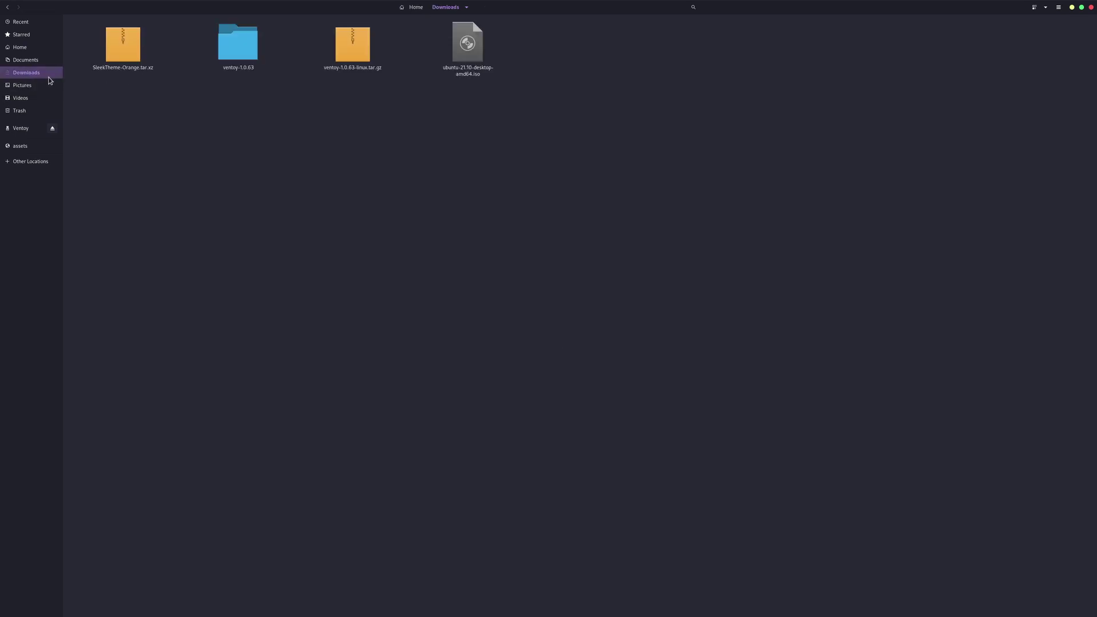
pyautogui.click(120, 49)
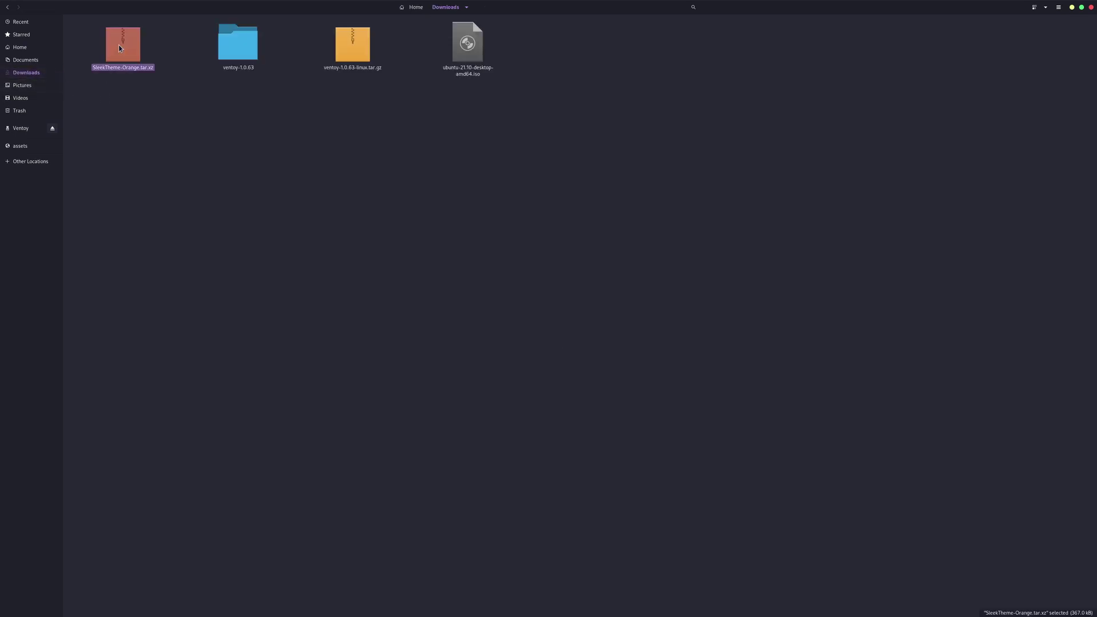
pyautogui.click(28, 128)
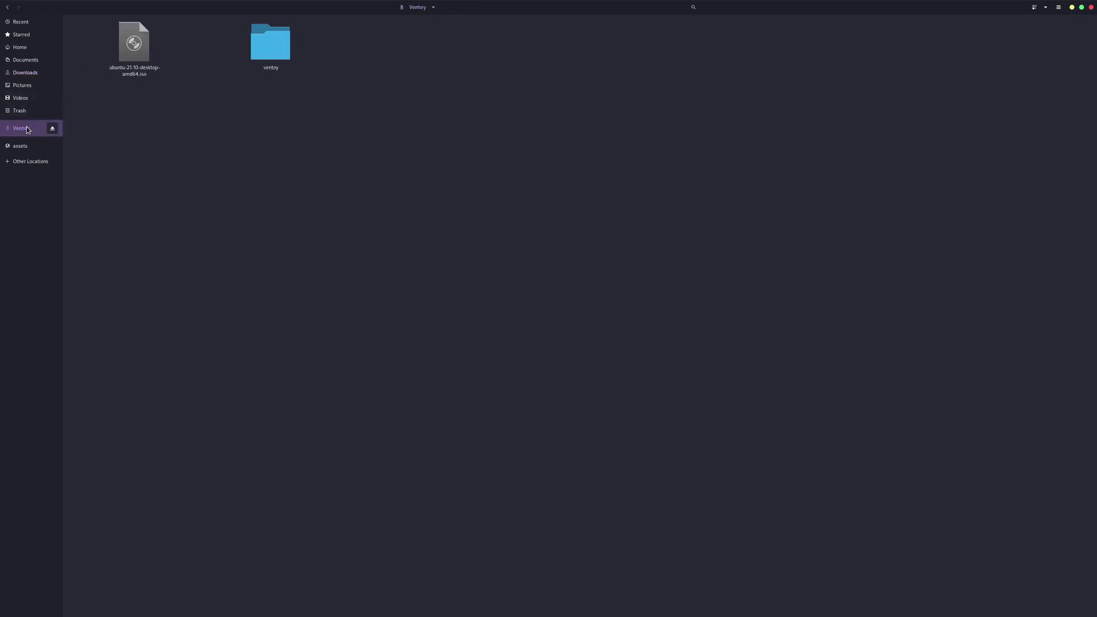
pyautogui.doubleClick(267, 56)
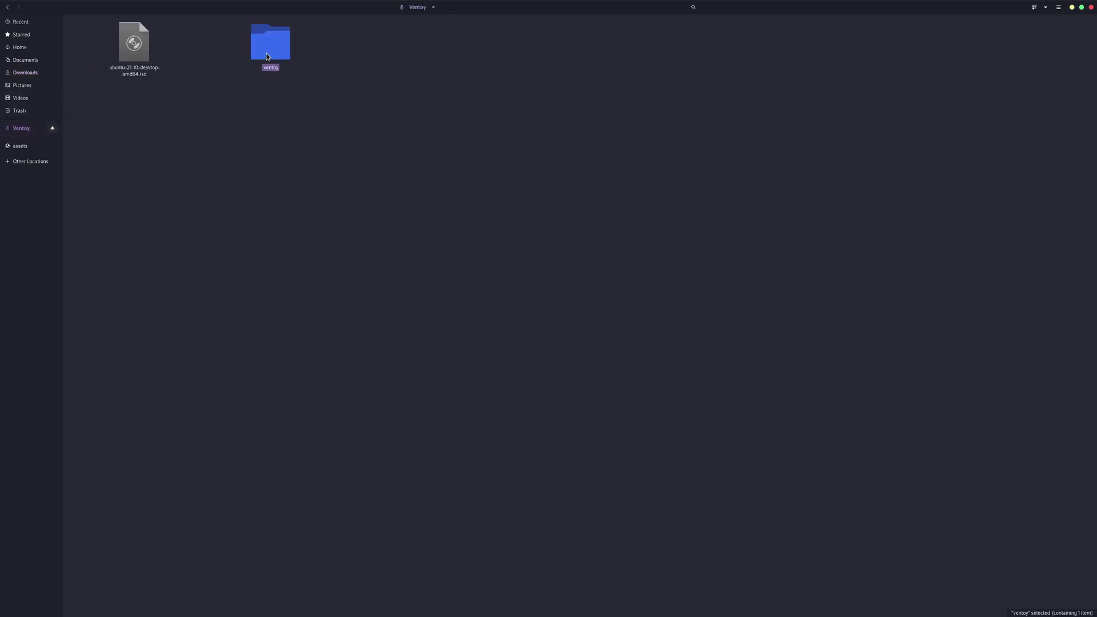
pyautogui.doubleClick(155, 43)
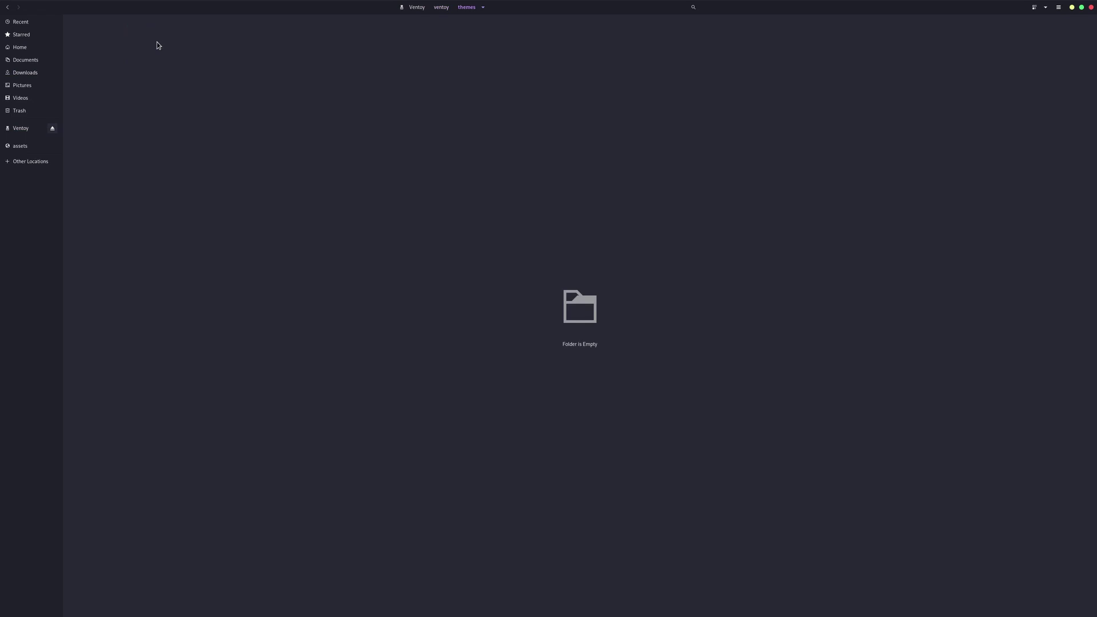
pyautogui.hotkey('ctrl', 'v')
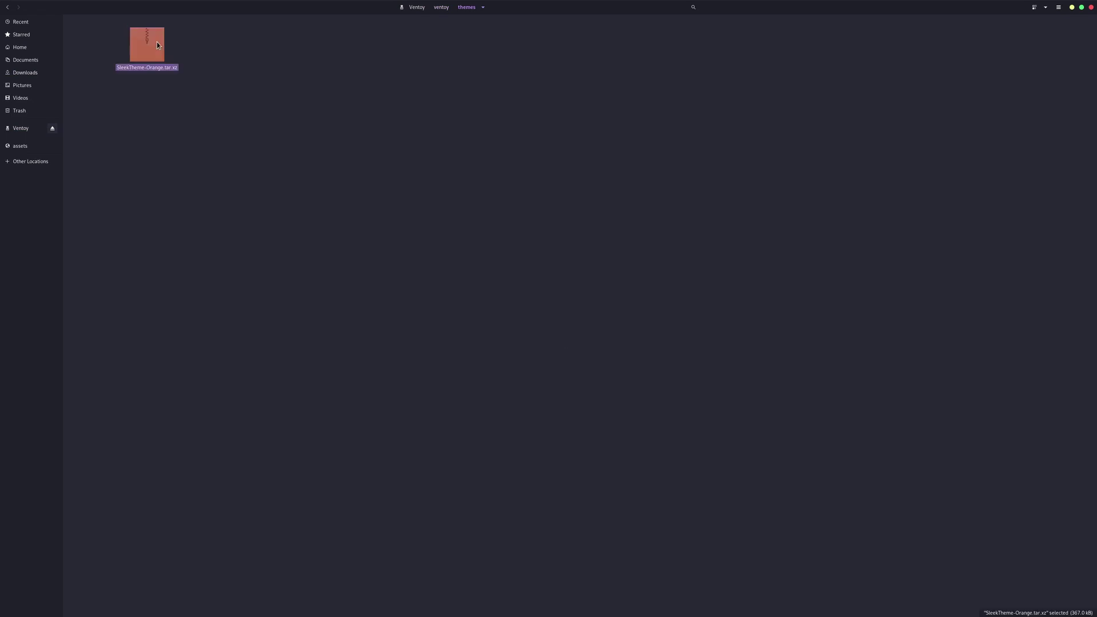
# Step: Extract SleekTheme-Orange.tar.xz in the themes folder and move the archive to the trash
pyautogui.rightClick(149, 46)
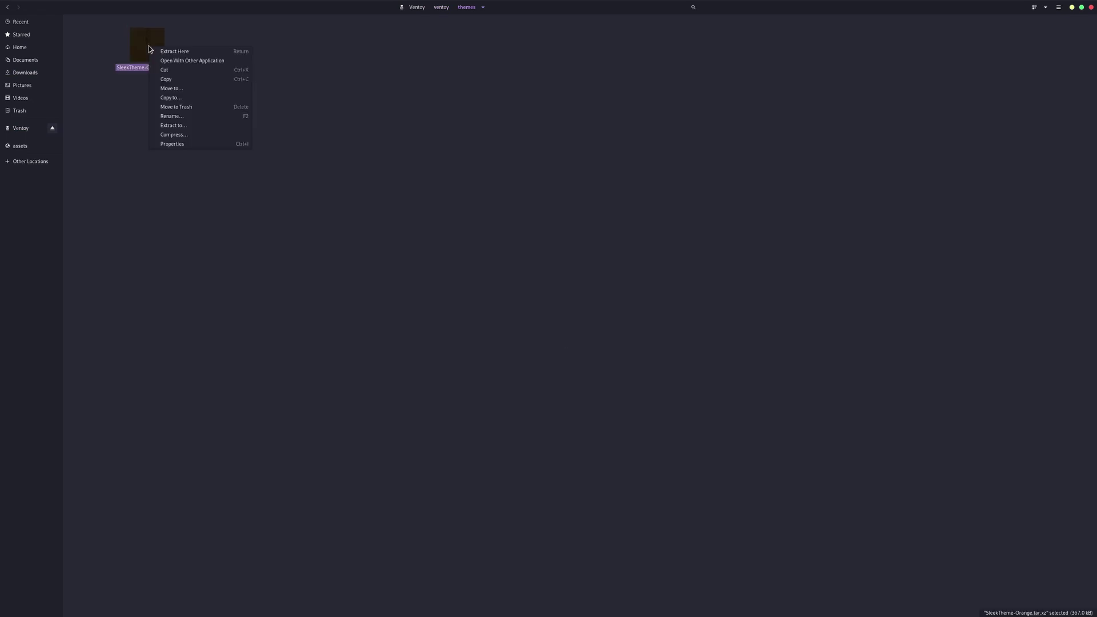
pyautogui.click(182, 52)
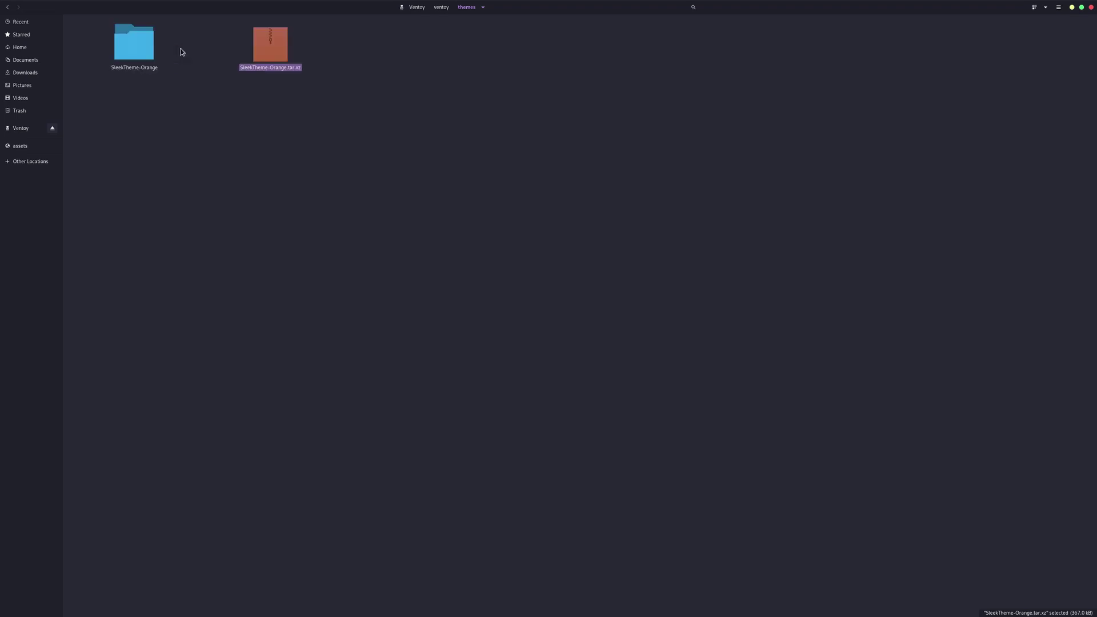
pyautogui.click(211, 119)
pyautogui.click(277, 56)
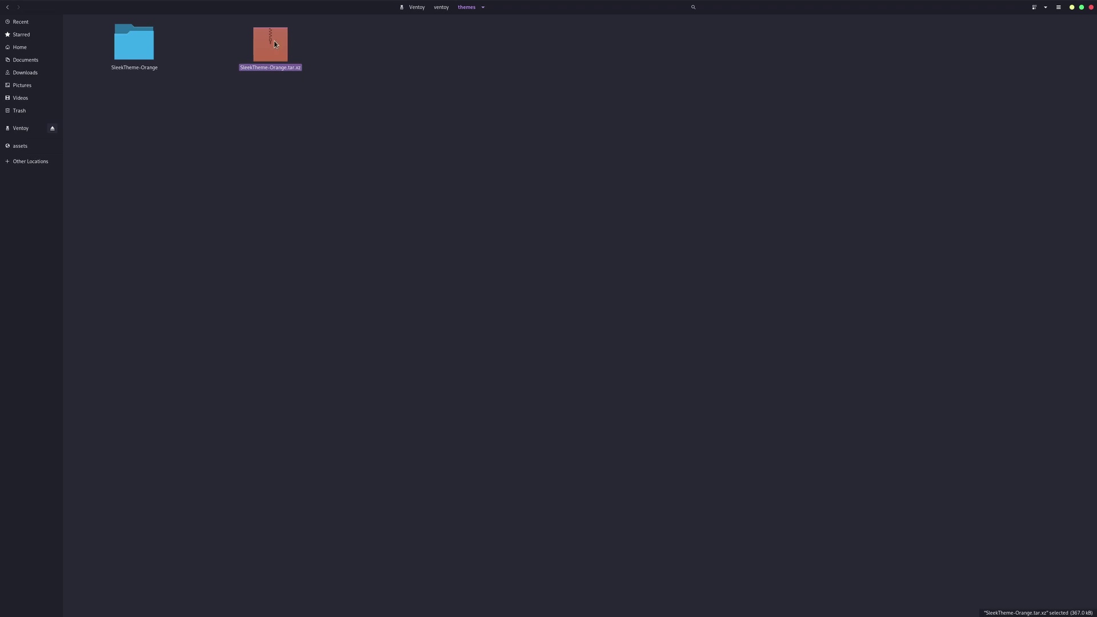
pyautogui.rightClick(277, 56)
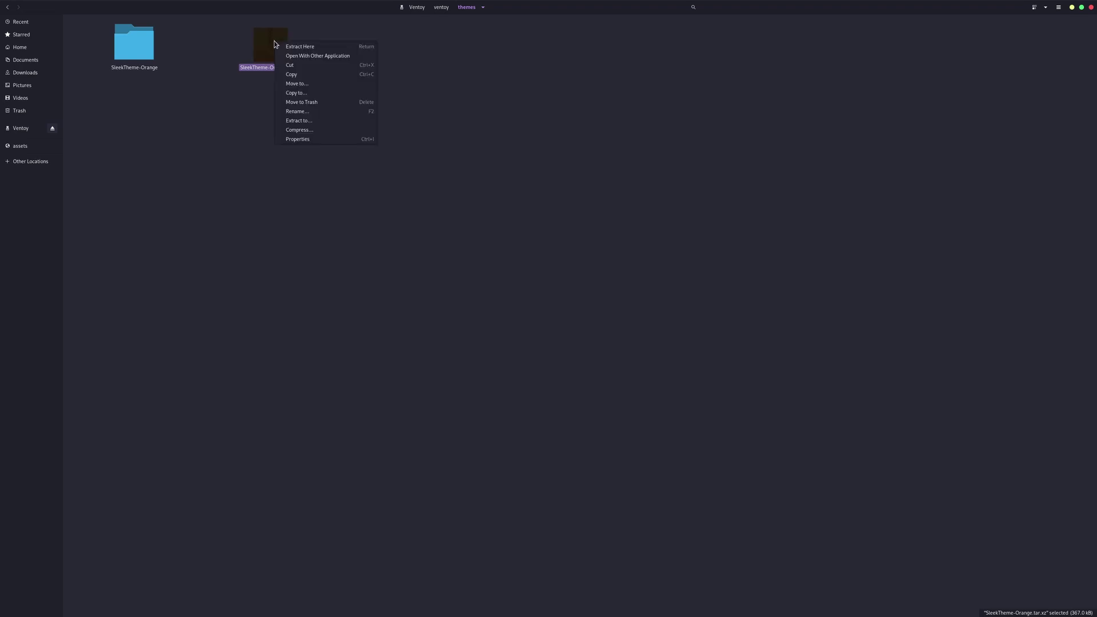
pyautogui.click(312, 105)
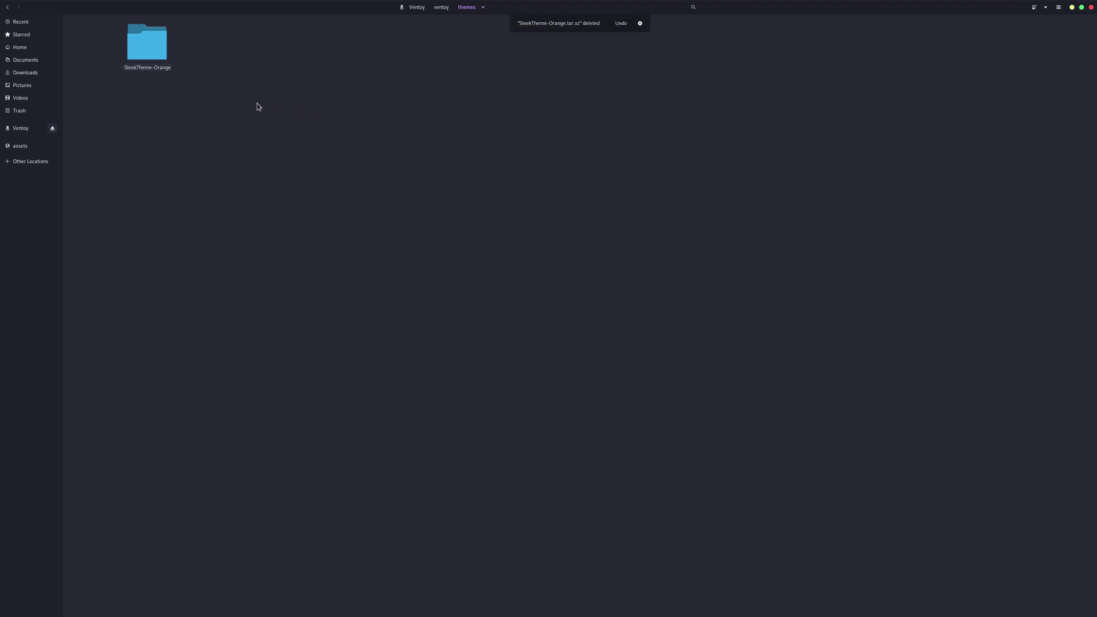
# Step: Open the SleekTheme-Orange folder and its sleek subfolder to view the theme files
pyautogui.doubleClick(133, 38)
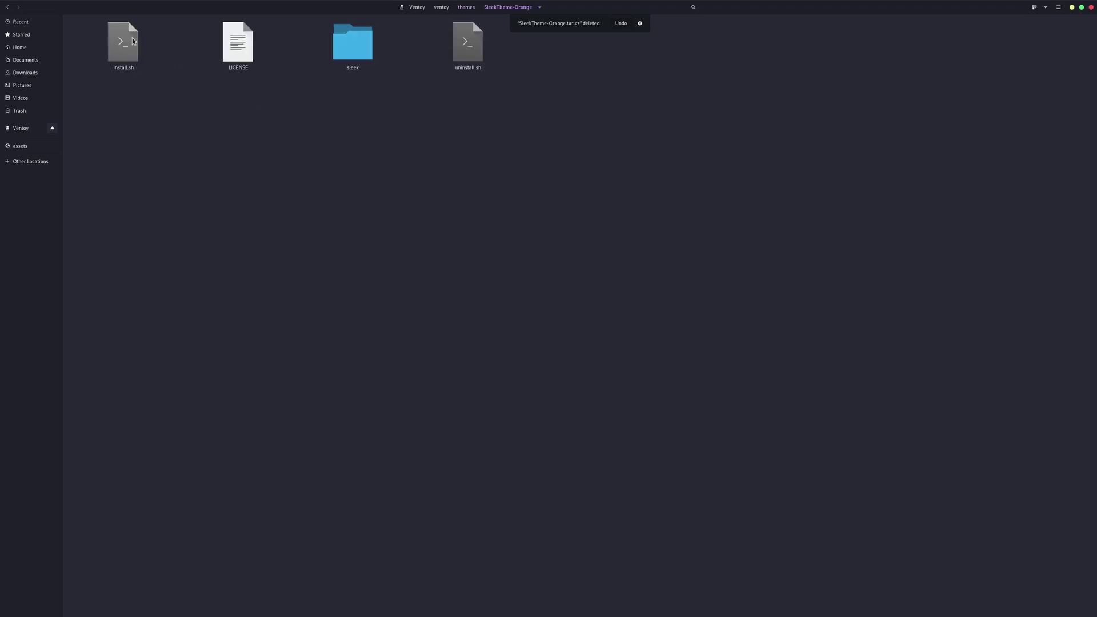
pyautogui.click(252, 58)
pyautogui.click(331, 147)
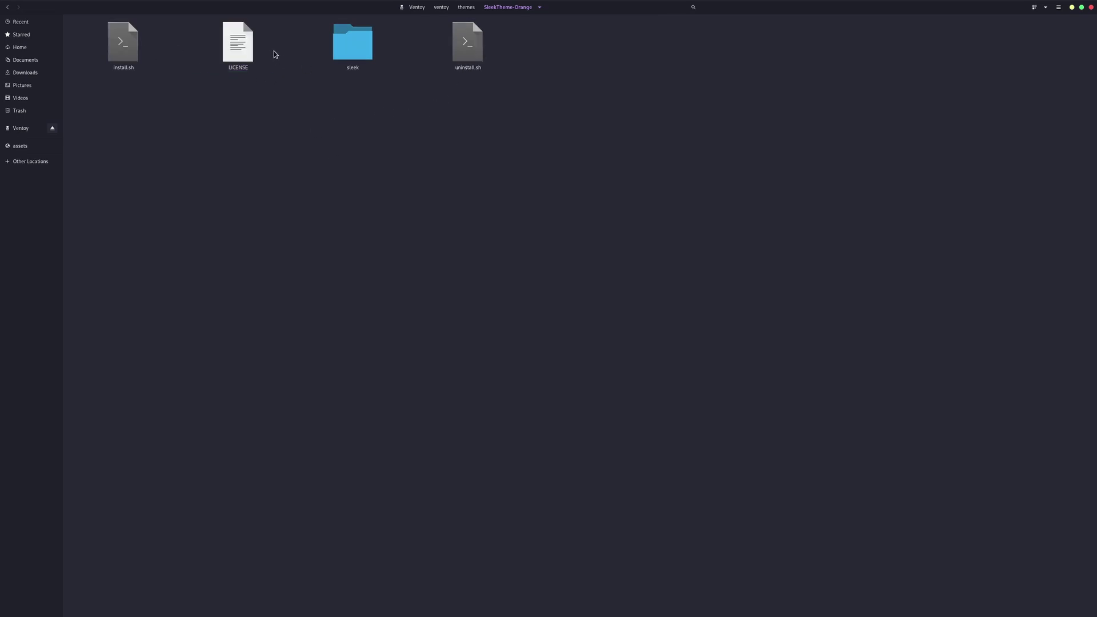
pyautogui.click(115, 46)
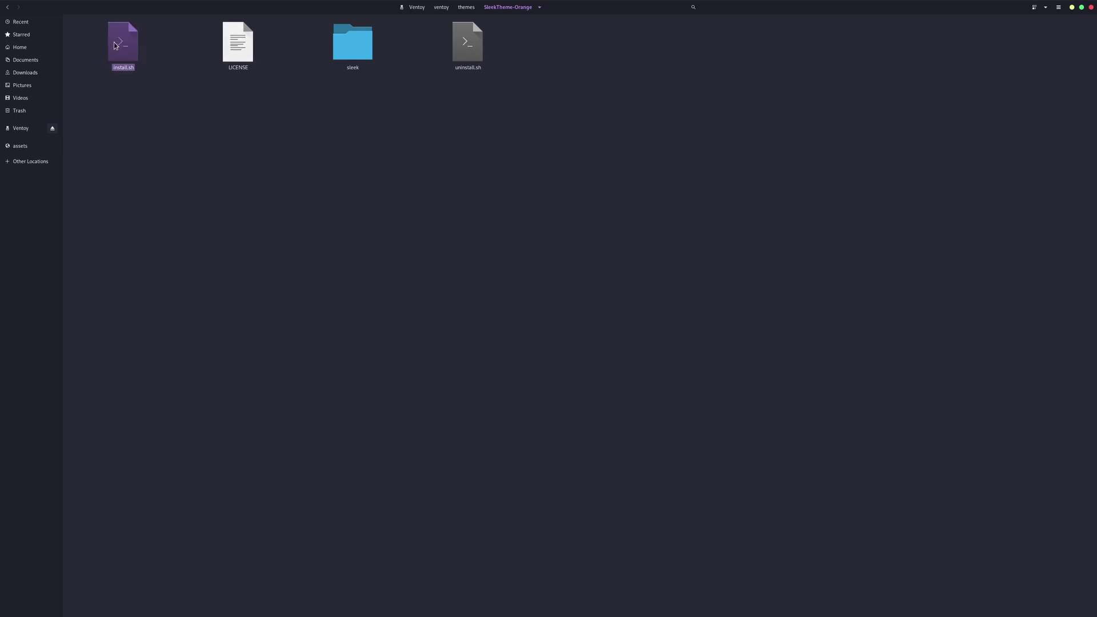
pyautogui.click(296, 105)
pyautogui.click(356, 49)
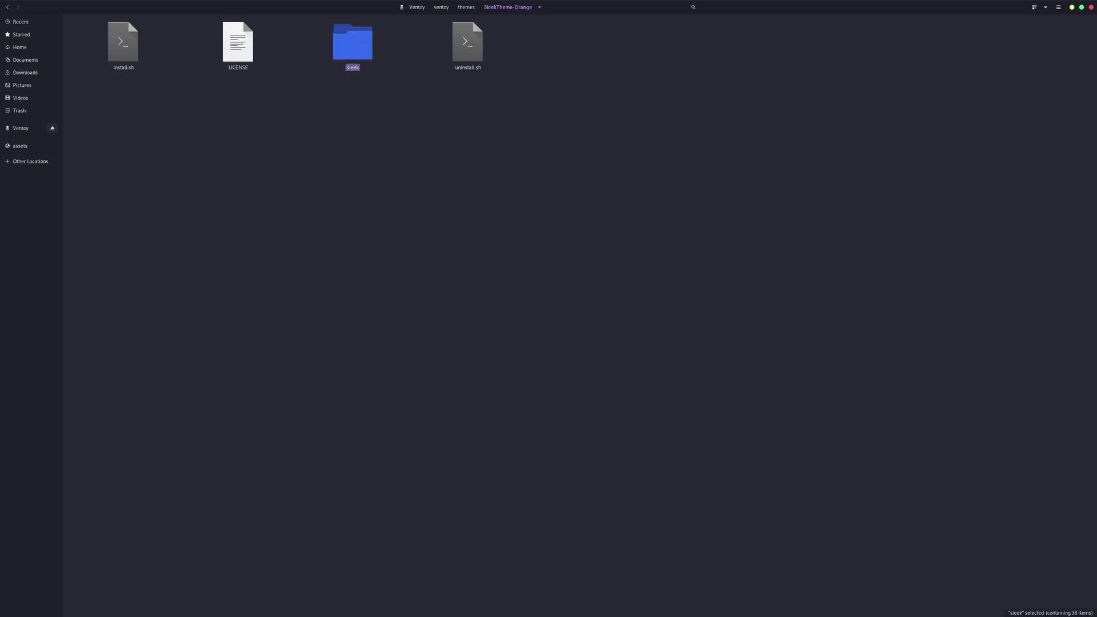
pyautogui.doubleClick(355, 47)
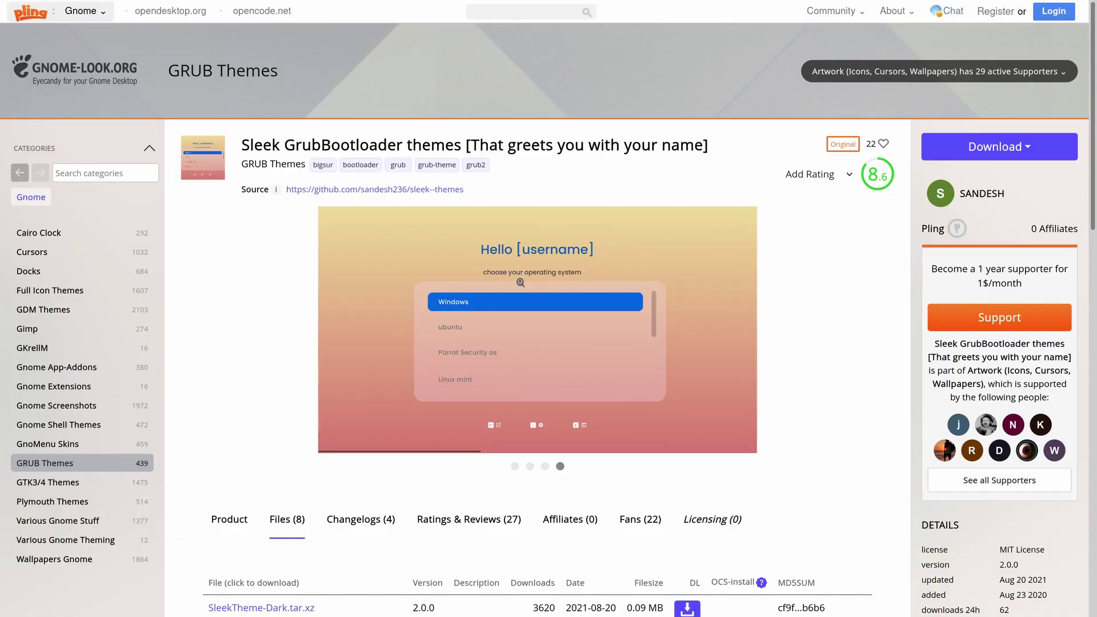
# Step: Switch to Ventoy Plugson in the browser and start adding a theme file in the Theme Plugin
pyautogui.moveTo(317, 3)
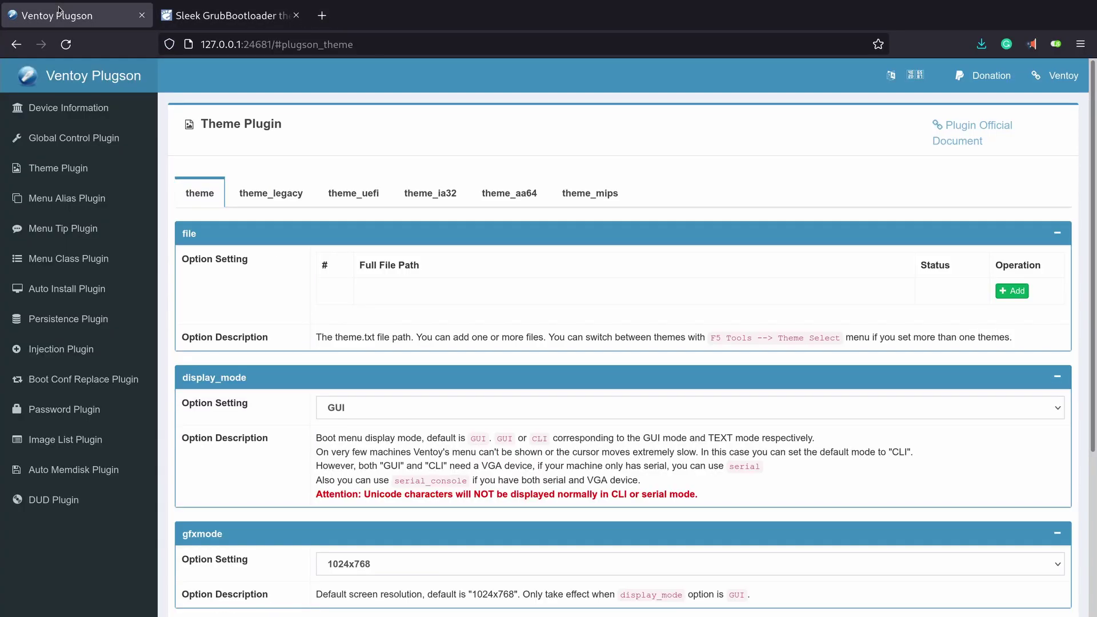
pyautogui.click(57, 16)
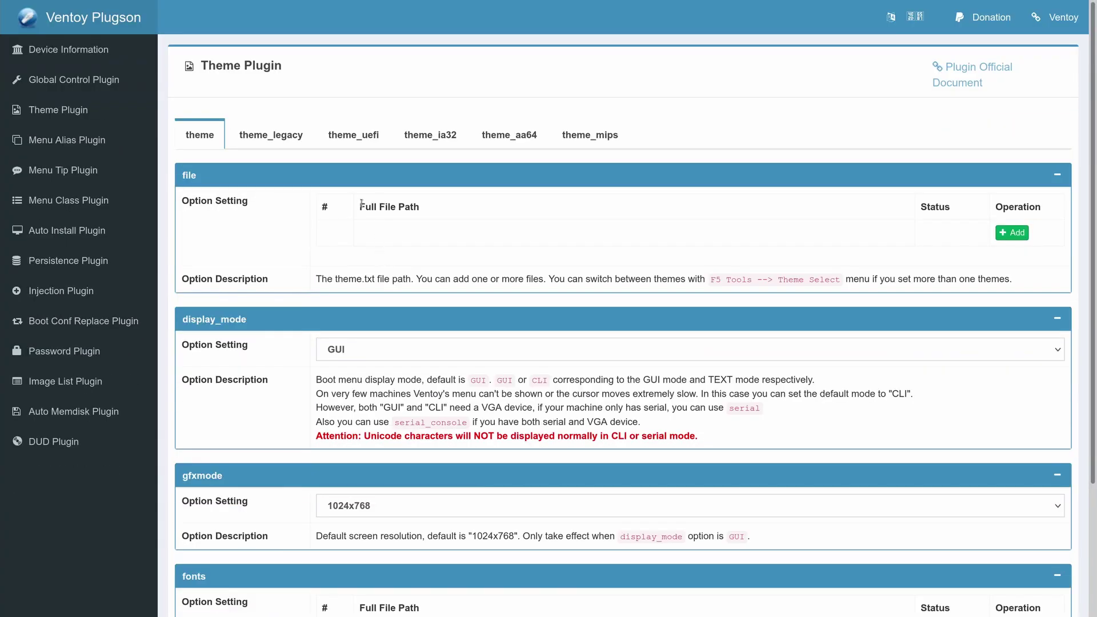
pyautogui.click(1015, 233)
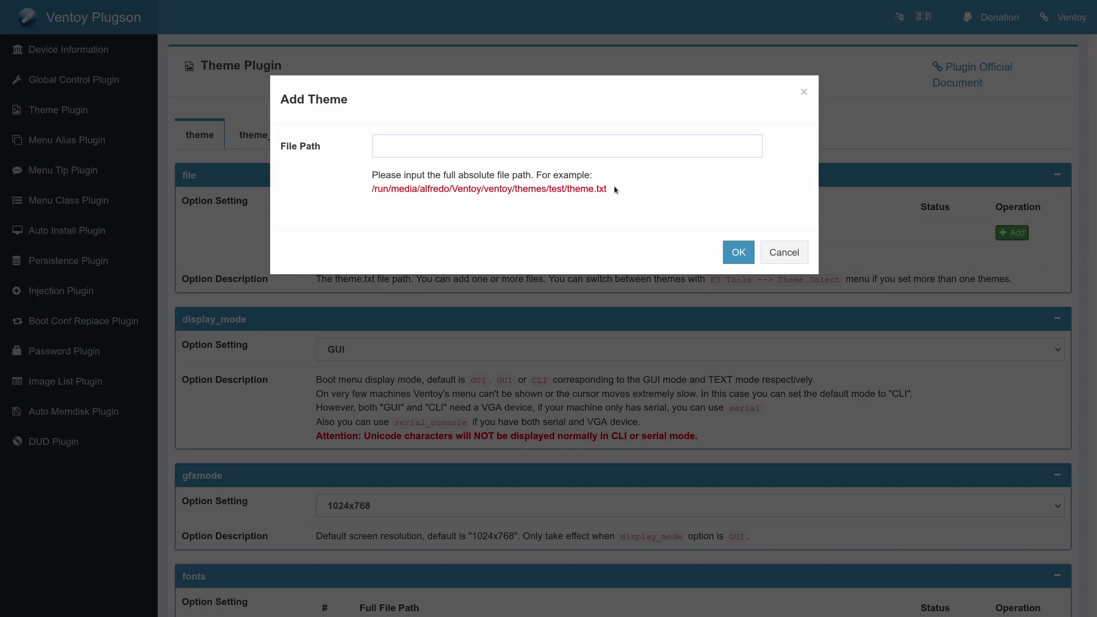
# Step: Copy the example theme.txt path into the theme's file path and examine its parts
pyautogui.moveTo(614, 188); pyautogui.dragTo(366, 193)
pyautogui.hotkey('ctrl', 'c')
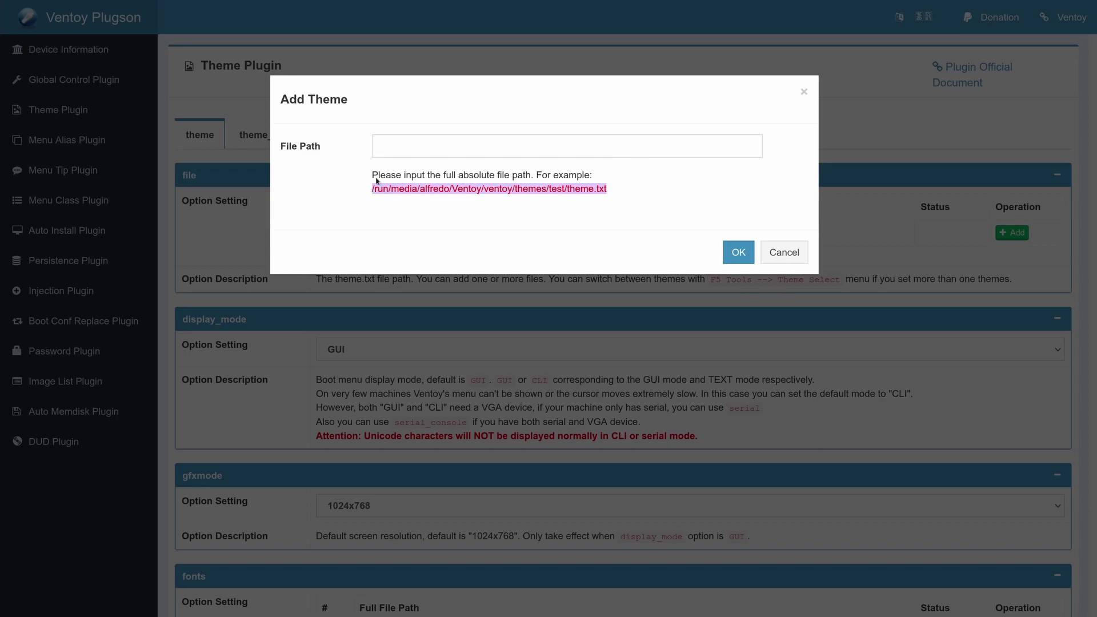
pyautogui.click(419, 141)
pyautogui.hotkey('ctrl', 'v')
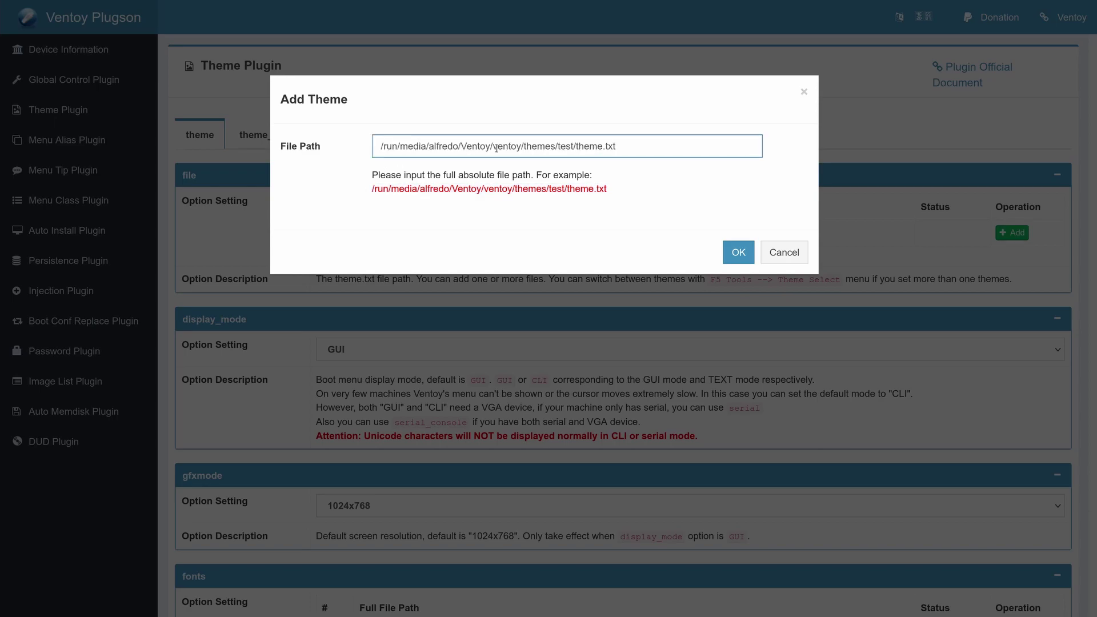
pyautogui.moveTo(463, 147); pyautogui.dragTo(487, 147)
pyautogui.doubleClick(504, 146)
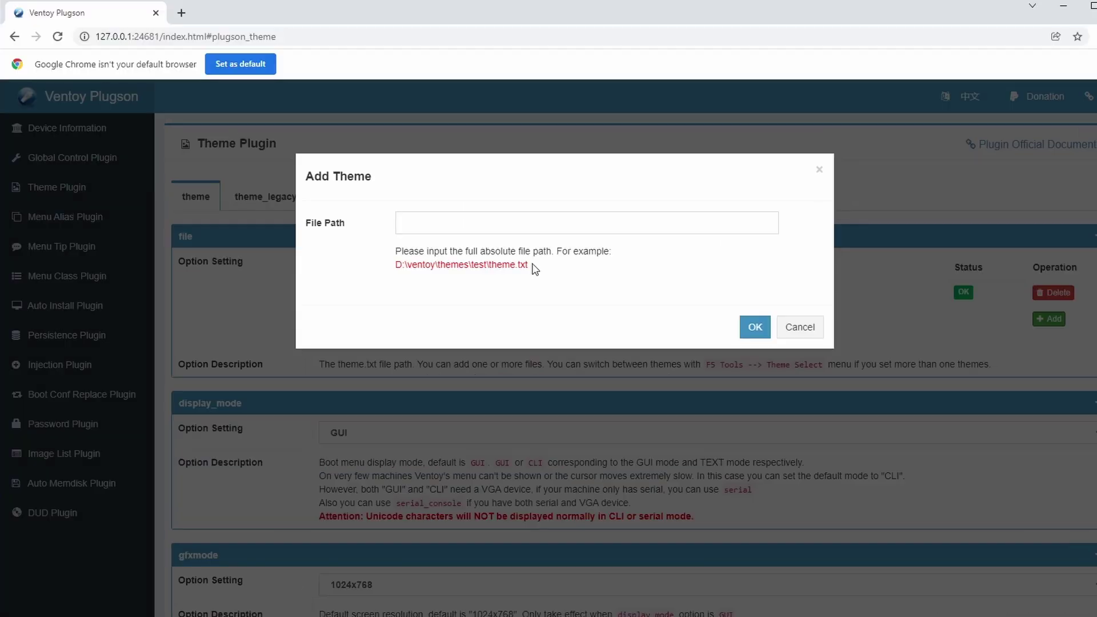
pyautogui.moveTo(532, 266); pyautogui.dragTo(395, 266)
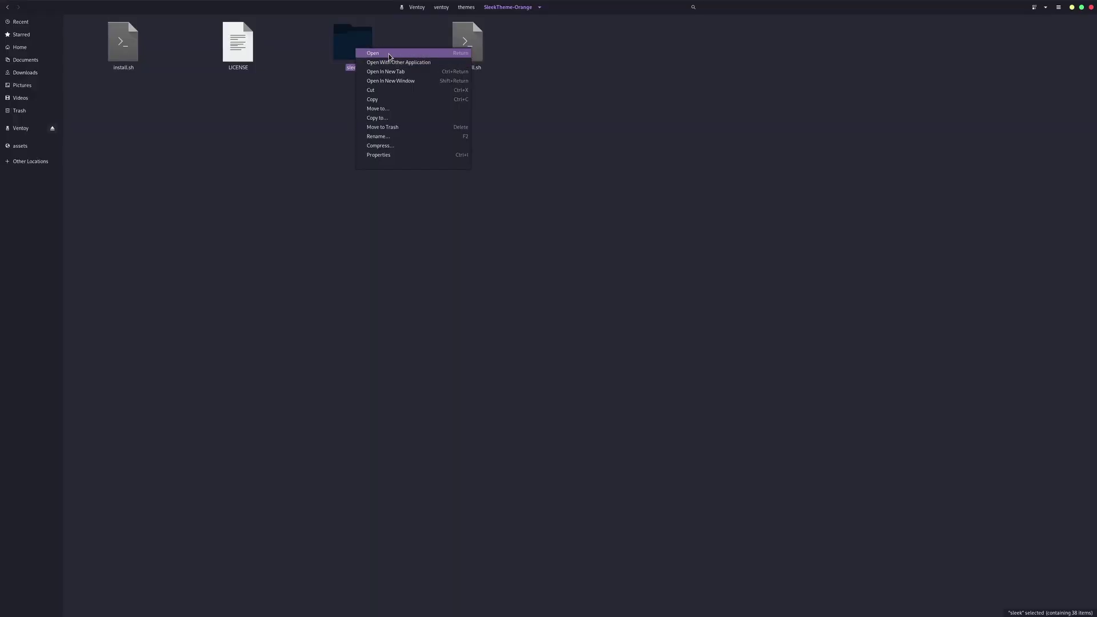
# Step: Copy the sleek folder from the file manager, paste its path as the theme's file path, append /theme.txt and confirm
pyautogui.click(400, 99)
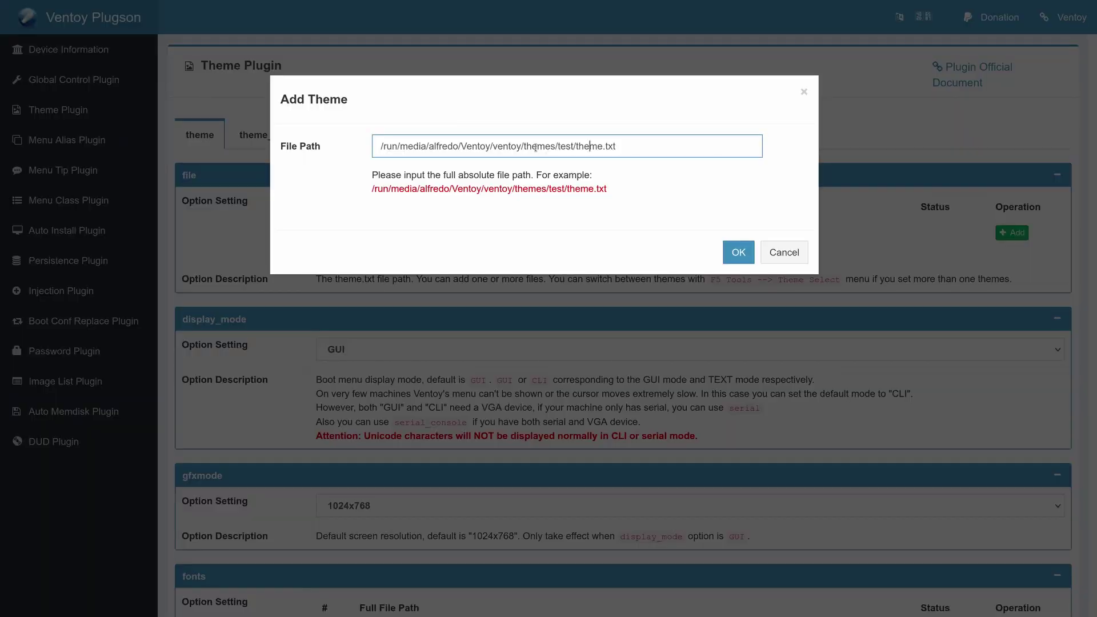
pyautogui.tripleClick(545, 154)
pyautogui.hotkey('ctrl', 'v')
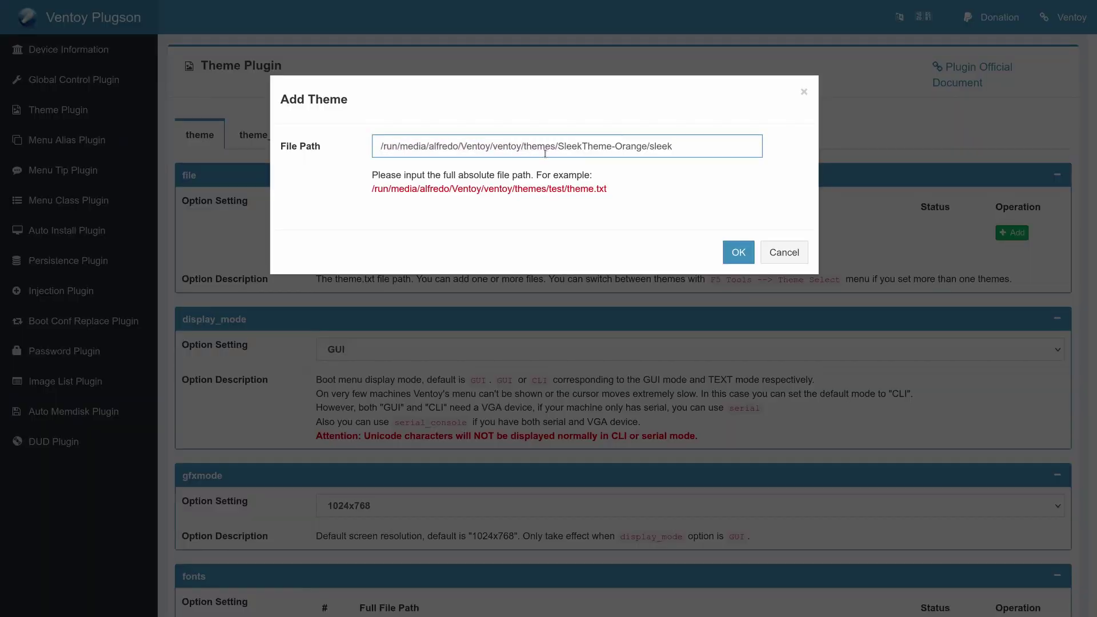
pyautogui.write('/theme.txt')
pyautogui.click(739, 253)
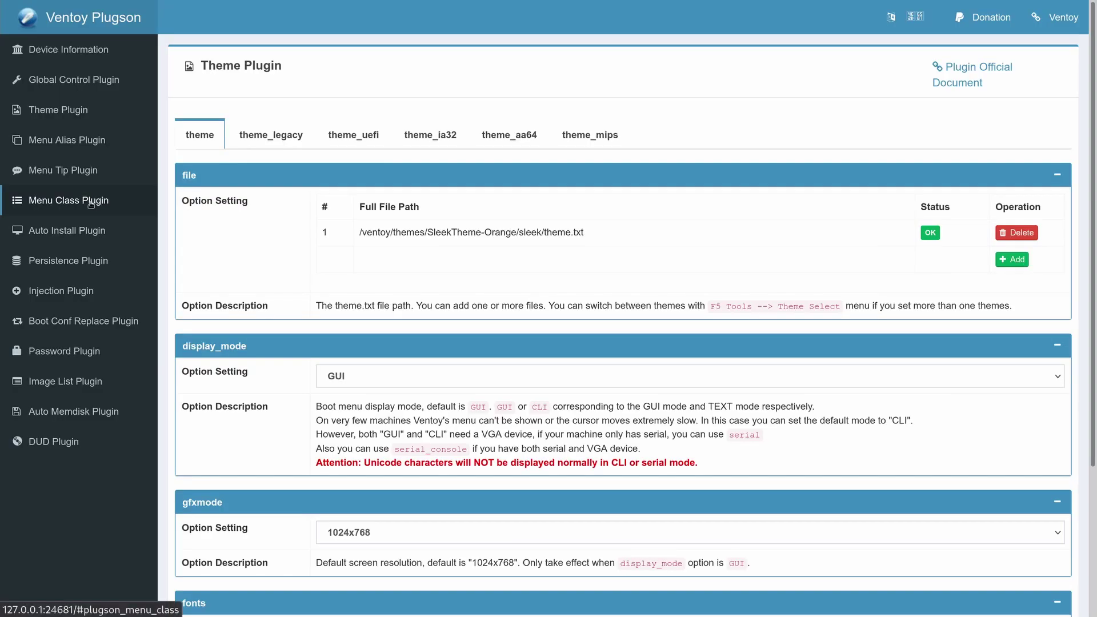
# Step: Show the Menu Class Plugin settings, and open the icons folder inside the sleek theme folder in the file manager
pyautogui.click(91, 202)
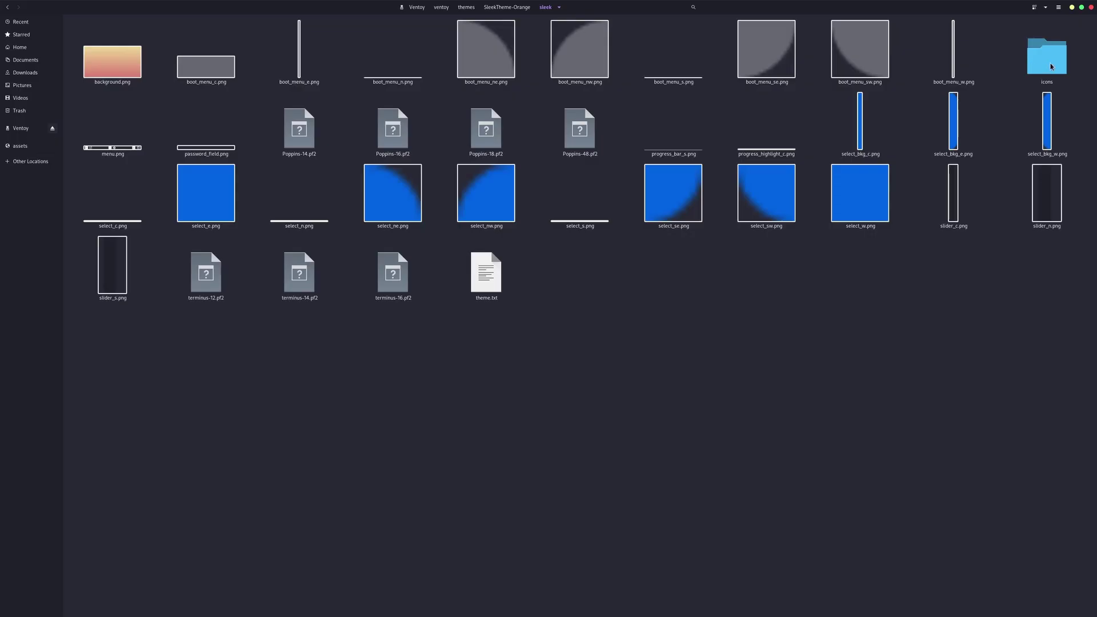
pyautogui.click(1049, 63)
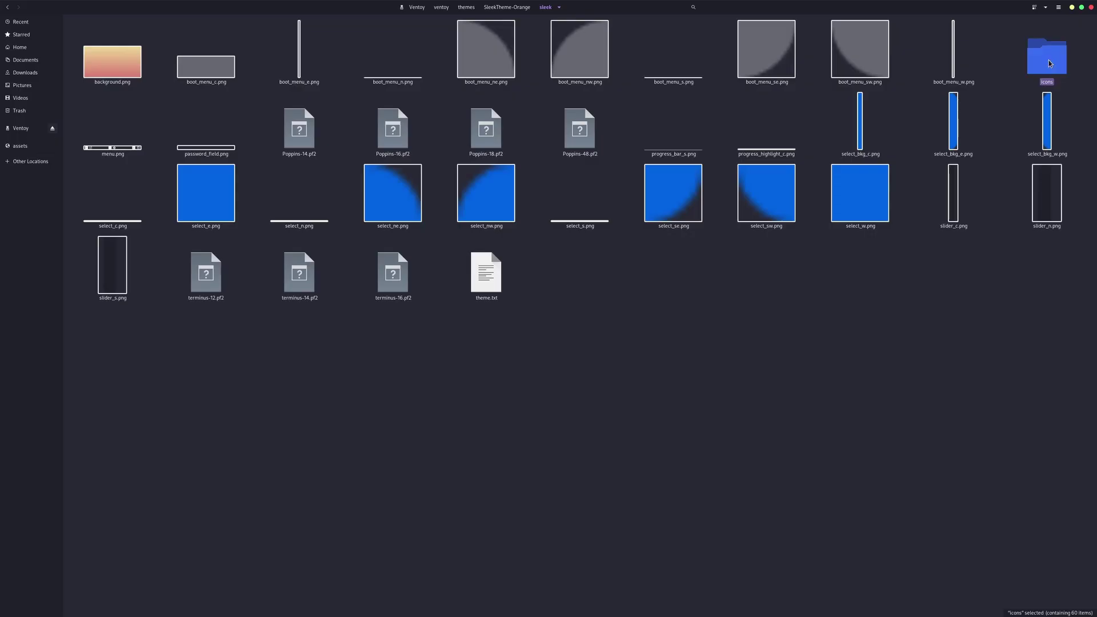
pyautogui.doubleClick(1048, 60)
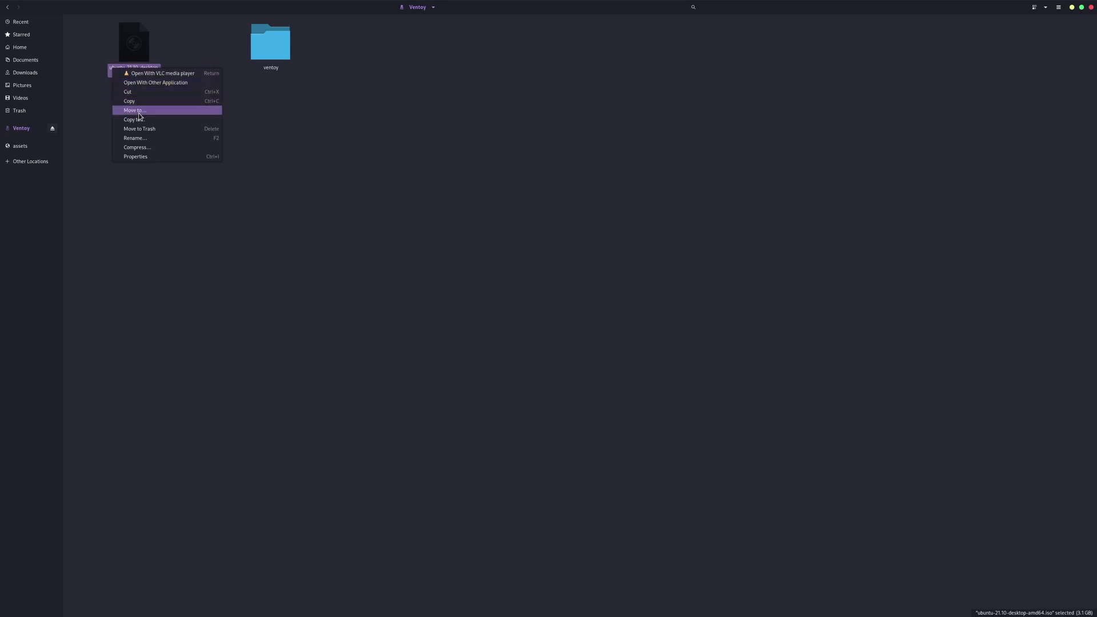
pyautogui.click(144, 139)
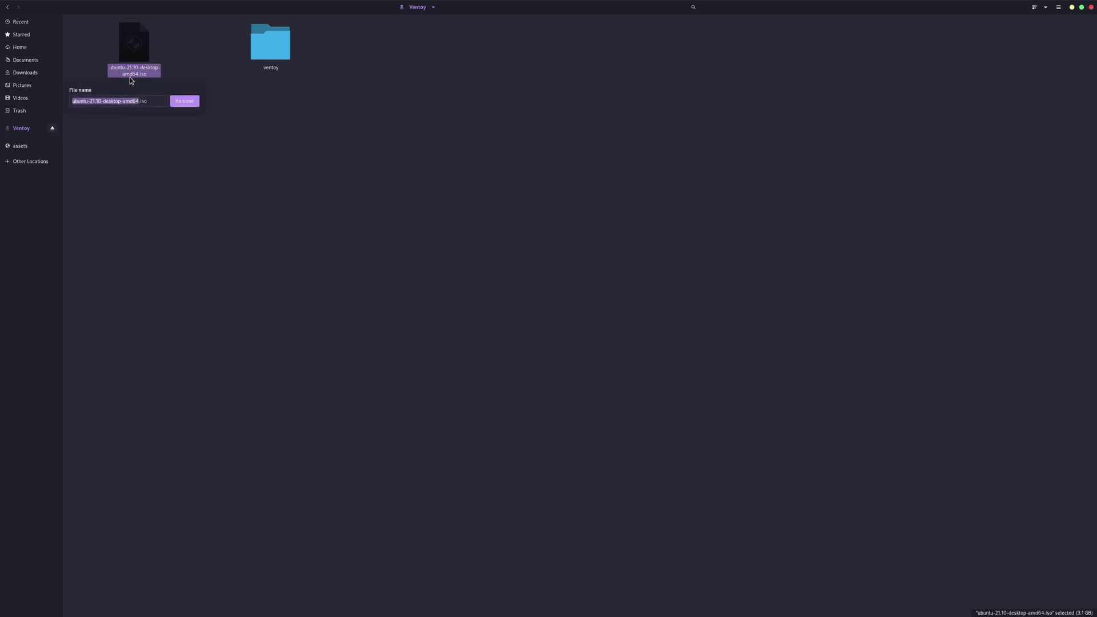
pyautogui.click(123, 104)
pyautogui.click(82, 103)
pyautogui.hotkey('shift', 'Home')
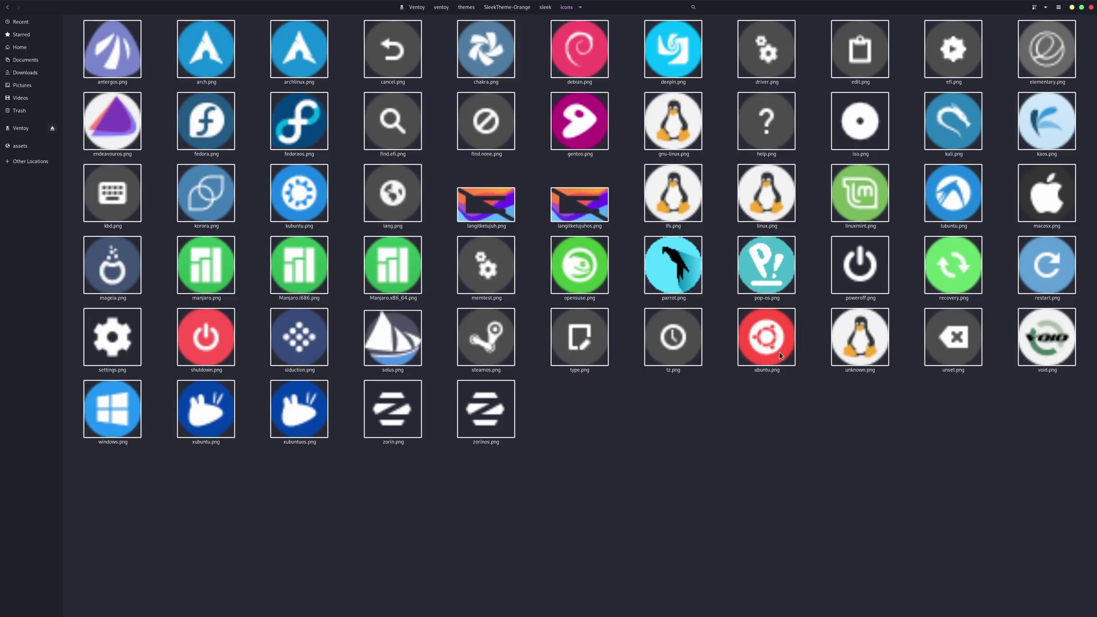
# Step: Locate ubuntu.png among the theme icons and start a new menu class in Plugson using the filename keyword type
pyautogui.click(777, 374)
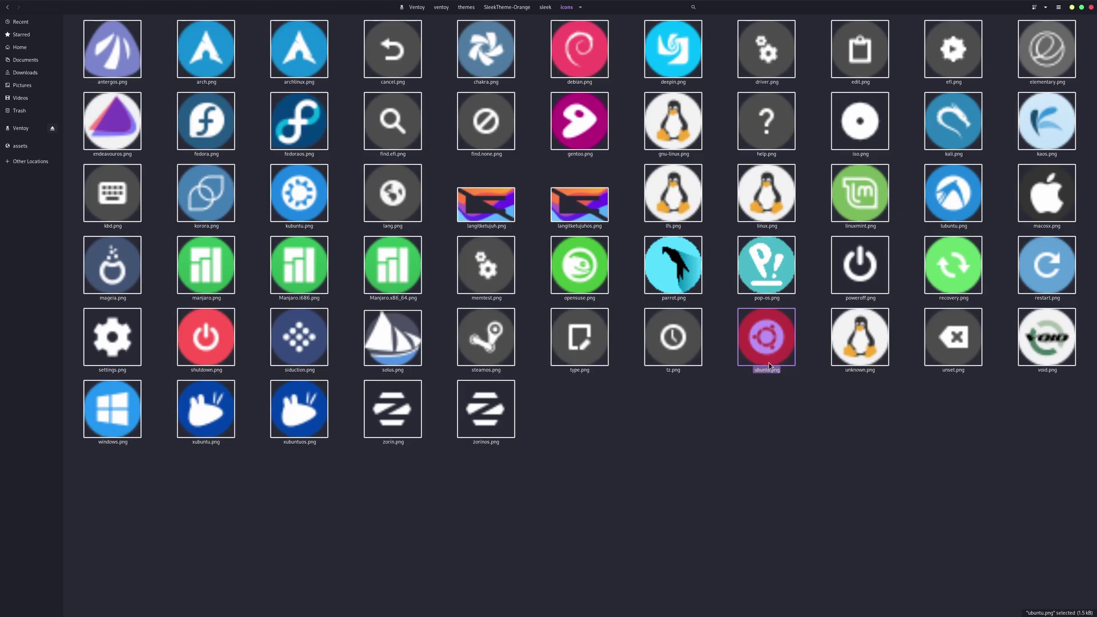
pyautogui.click(769, 414)
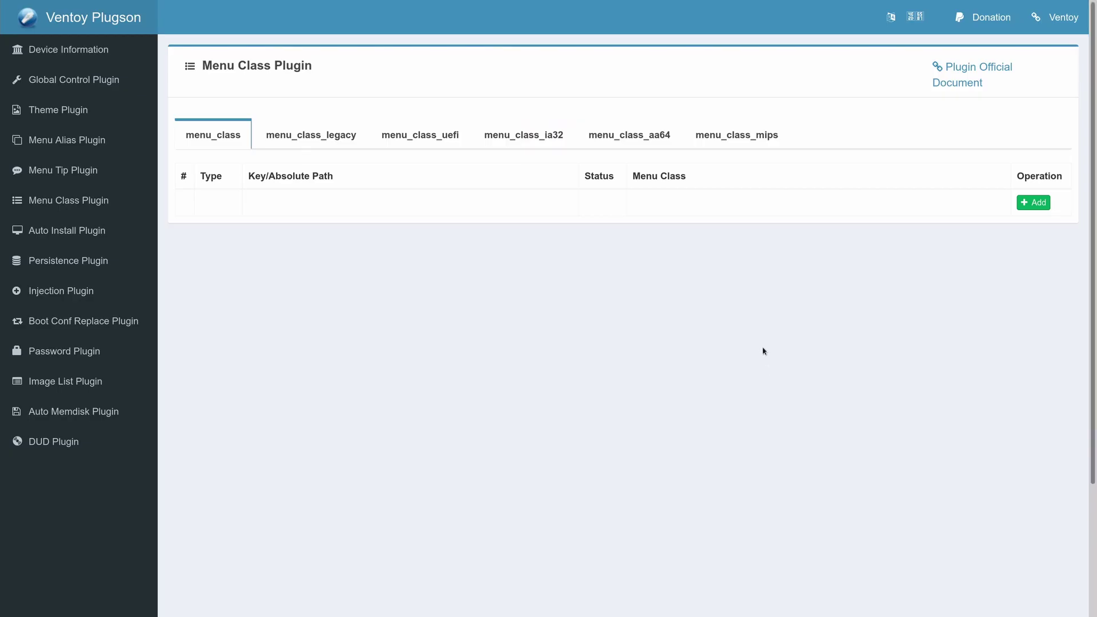
pyautogui.click(1032, 203)
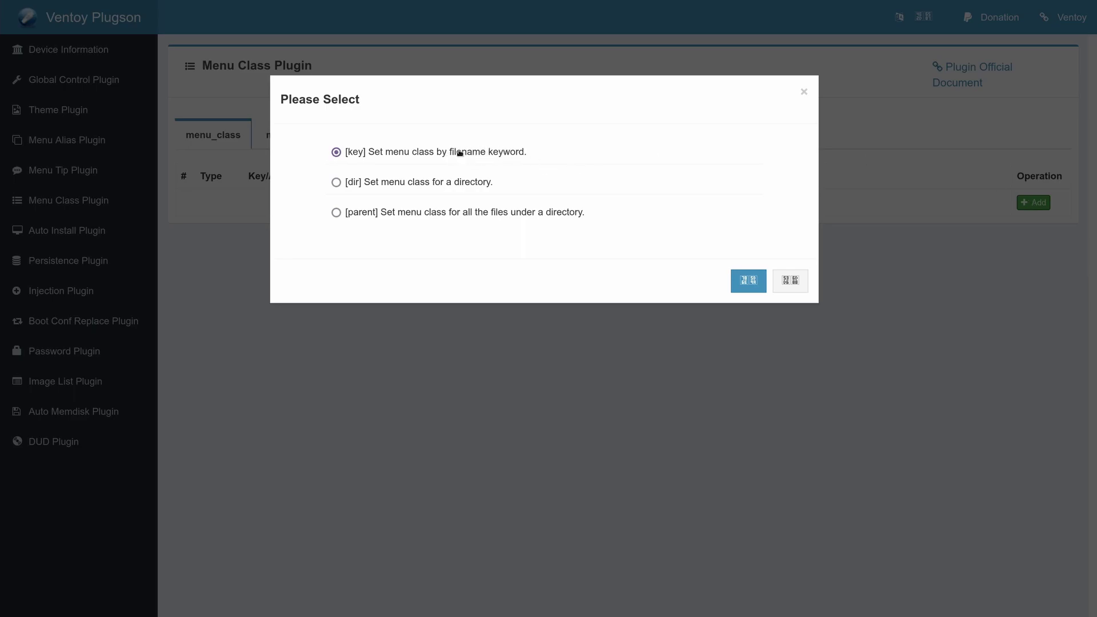
pyautogui.click(434, 183)
pyautogui.click(437, 216)
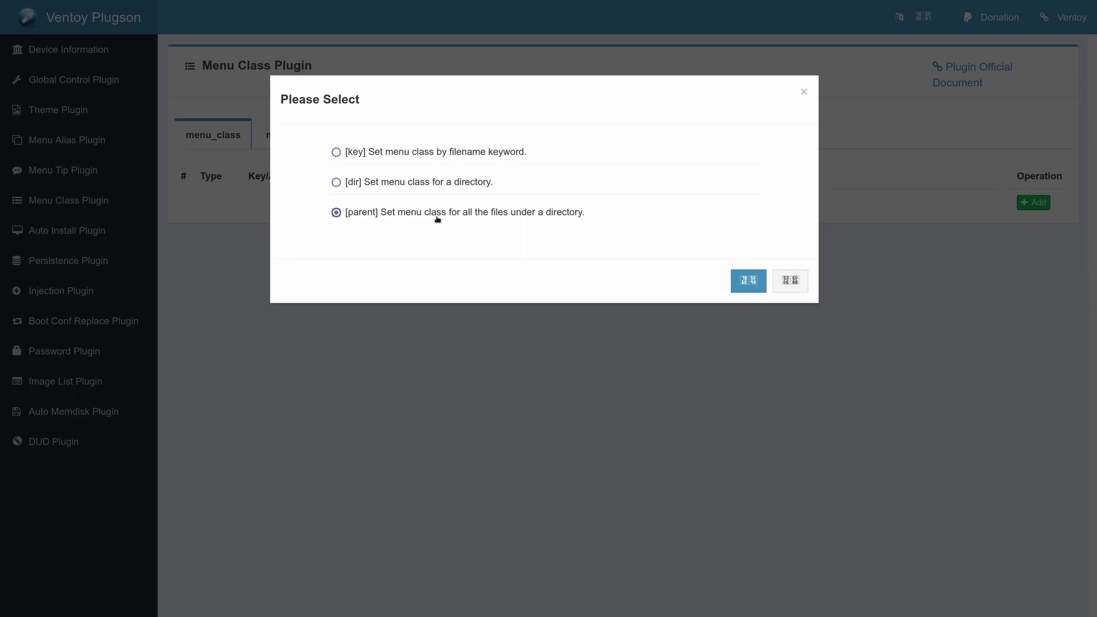
pyautogui.click(385, 152)
pyautogui.click(744, 278)
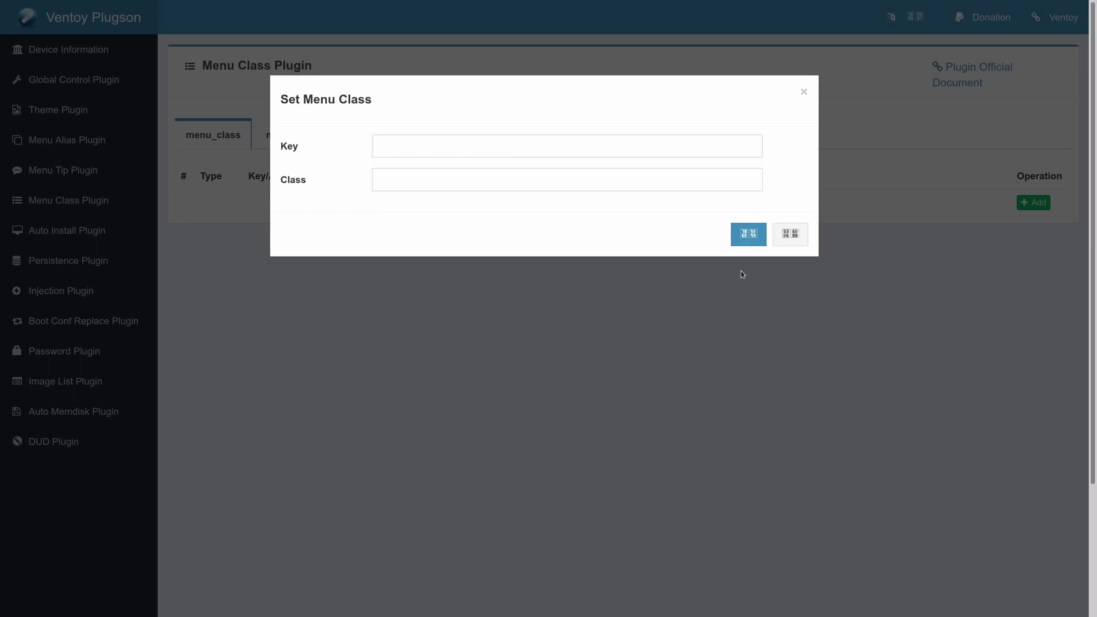
# Step: Set the menu class key to ubuntu and the class to ubuntu, and save the entry
pyautogui.click(524, 149)
pyautogui.write('ub')
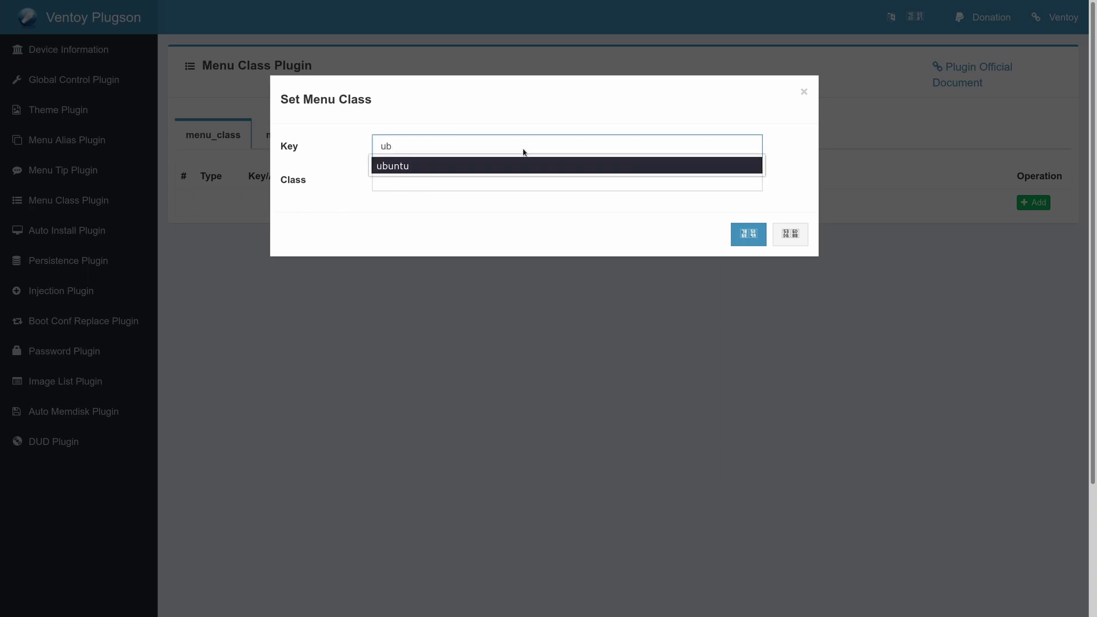
pyautogui.write('untu')
pyautogui.click(500, 201)
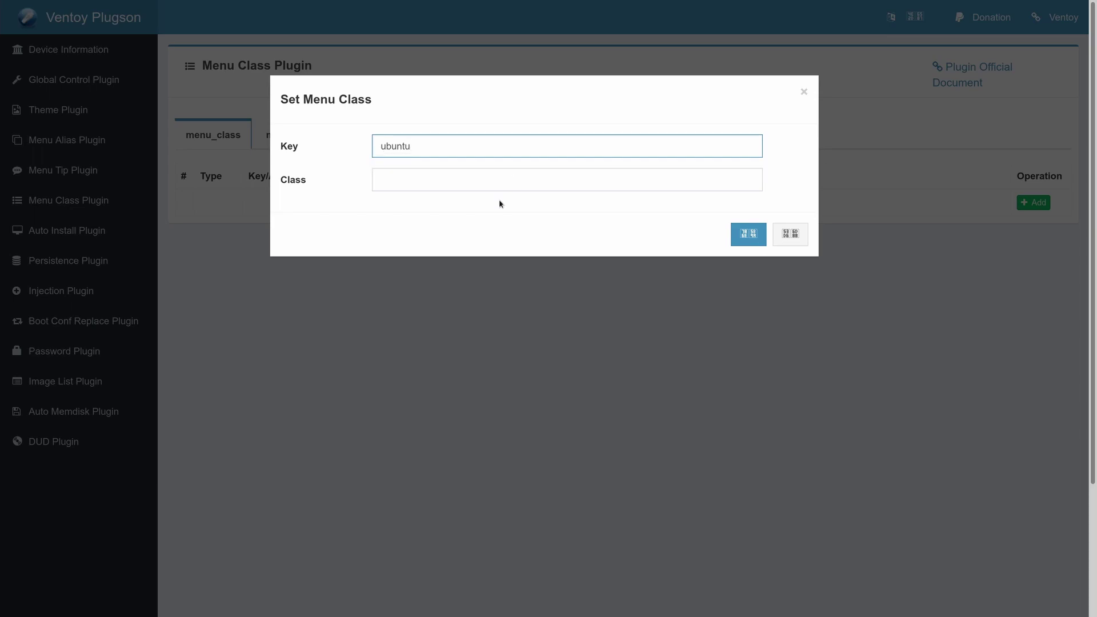
pyautogui.click(478, 182)
pyautogui.write('ubuntu')
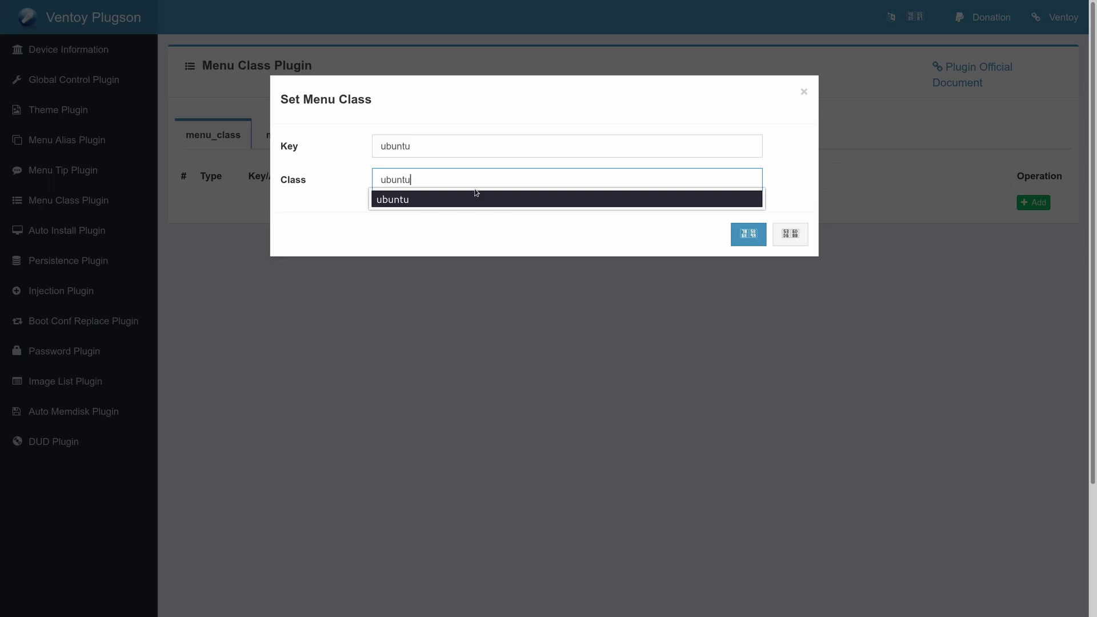
pyautogui.click(482, 237)
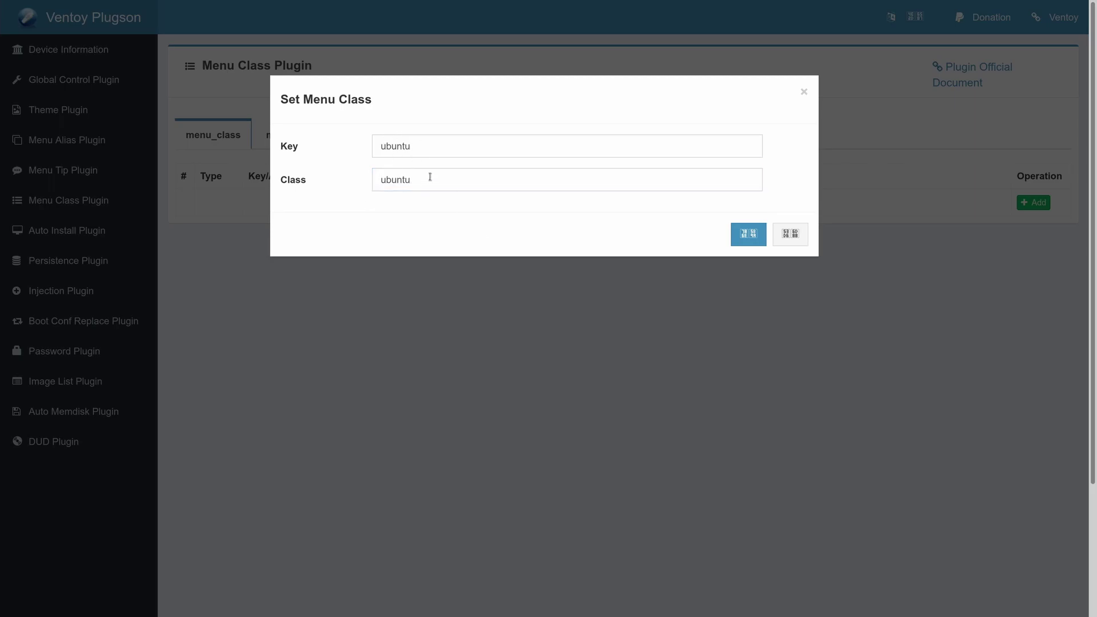
pyautogui.click(746, 235)
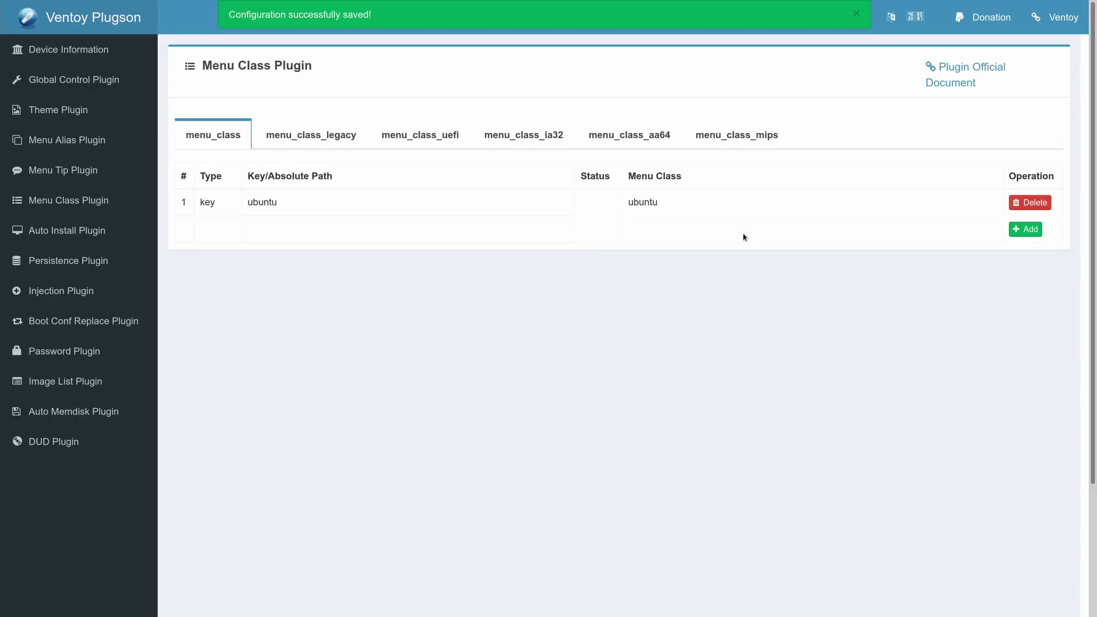